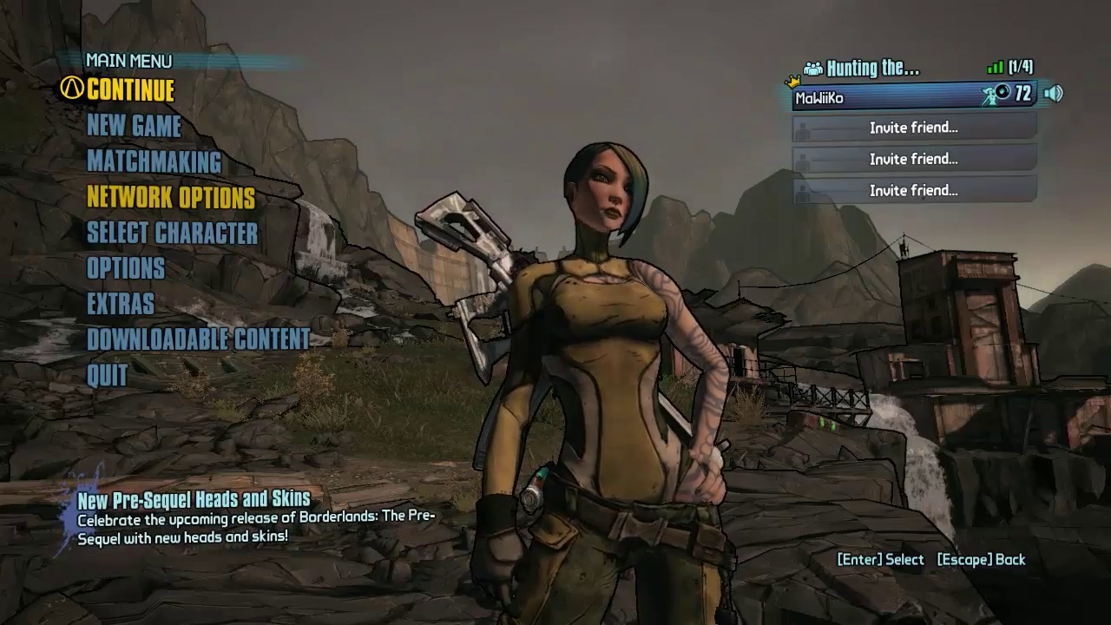
Set the network option to Online Invite Only
{"action": "key", "text": "Down"}
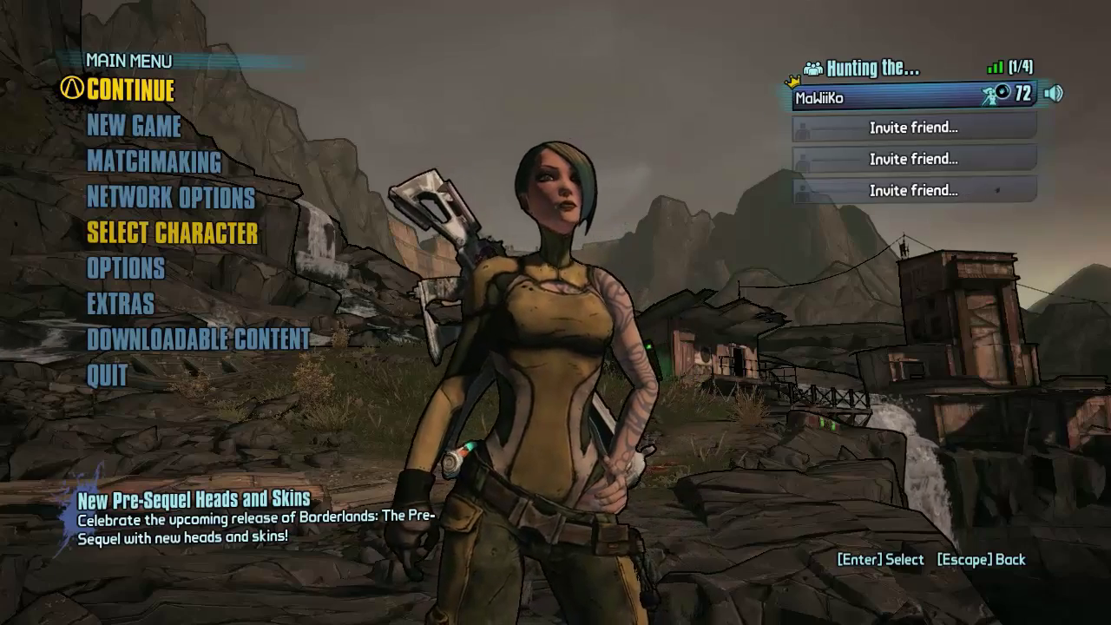
{"action": "key", "text": "Up"}
{"action": "key", "text": "Return"}
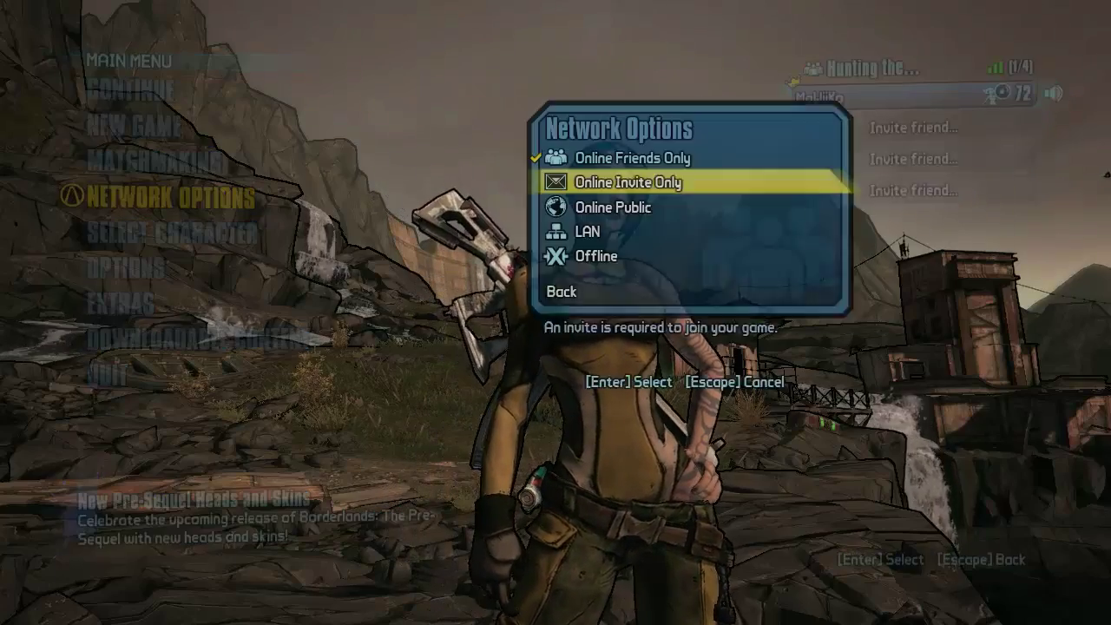
{"action": "key", "text": "Return"}
Load the level 10 Commando save "Axton - Legit" as the current character
{"action": "key", "text": "Down"}
{"action": "key", "text": "Return"}
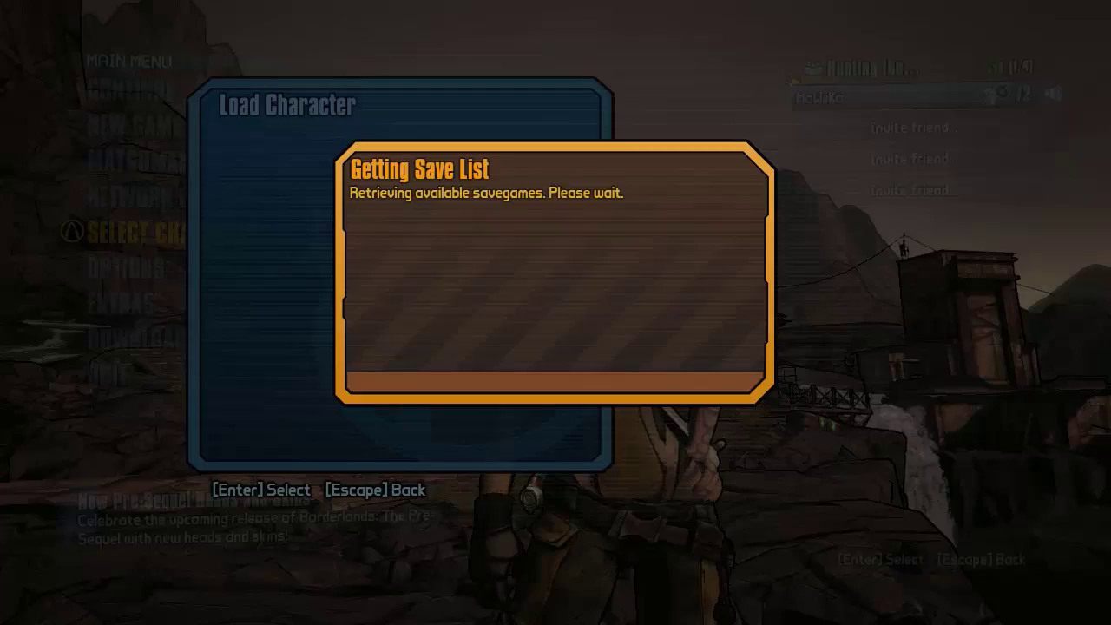
{"action": "key", "text": "Up"}
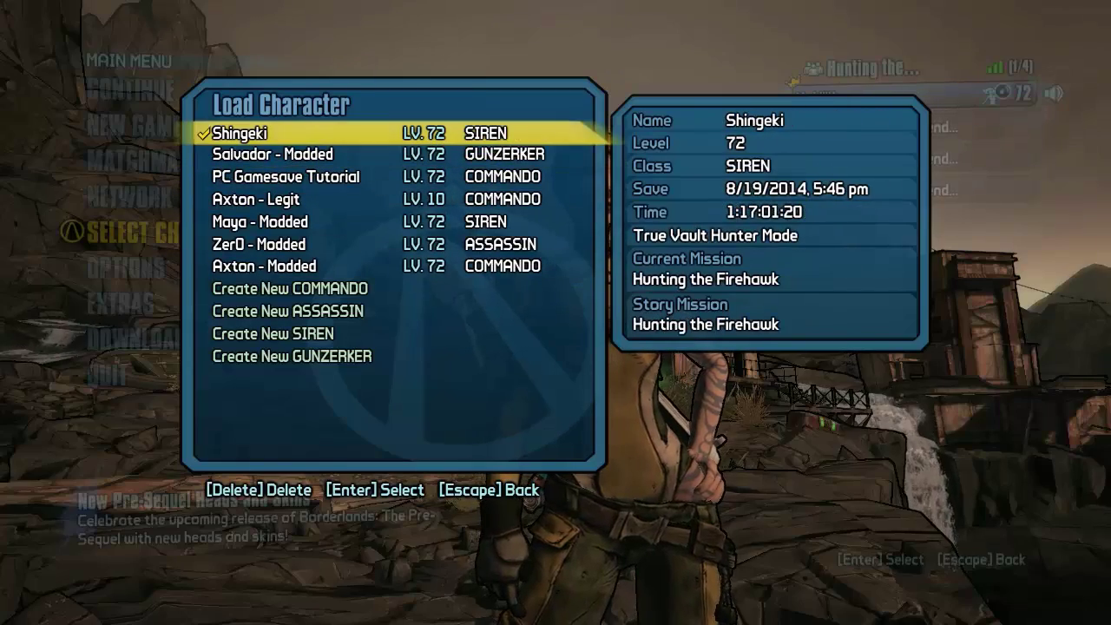
{"action": "key", "text": "Down"}
{"action": "key", "text": "Down"}
{"action": "key", "text": "Down"}
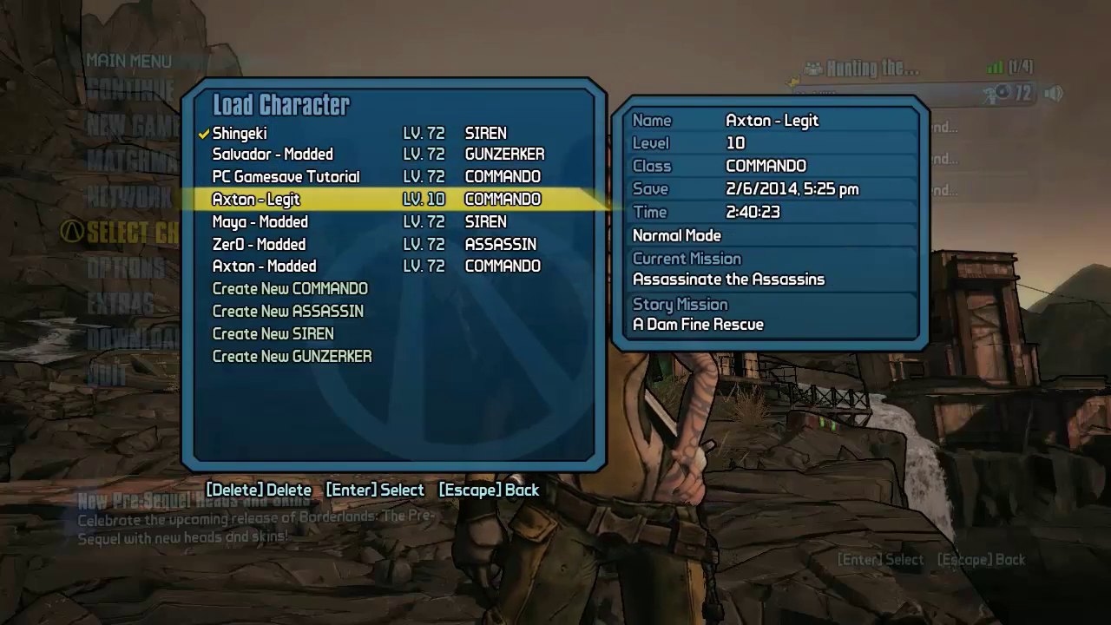
{"action": "key", "text": "Return"}
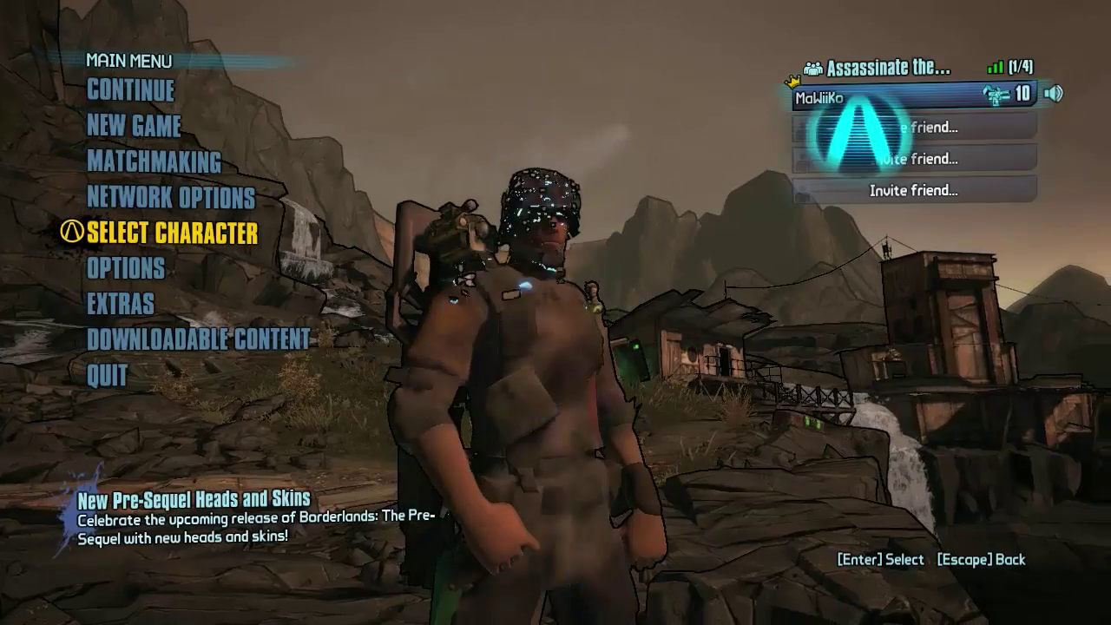
Continue the saved game with the loaded Commando and briefly pause and resume it
{"action": "key", "text": "Return"}
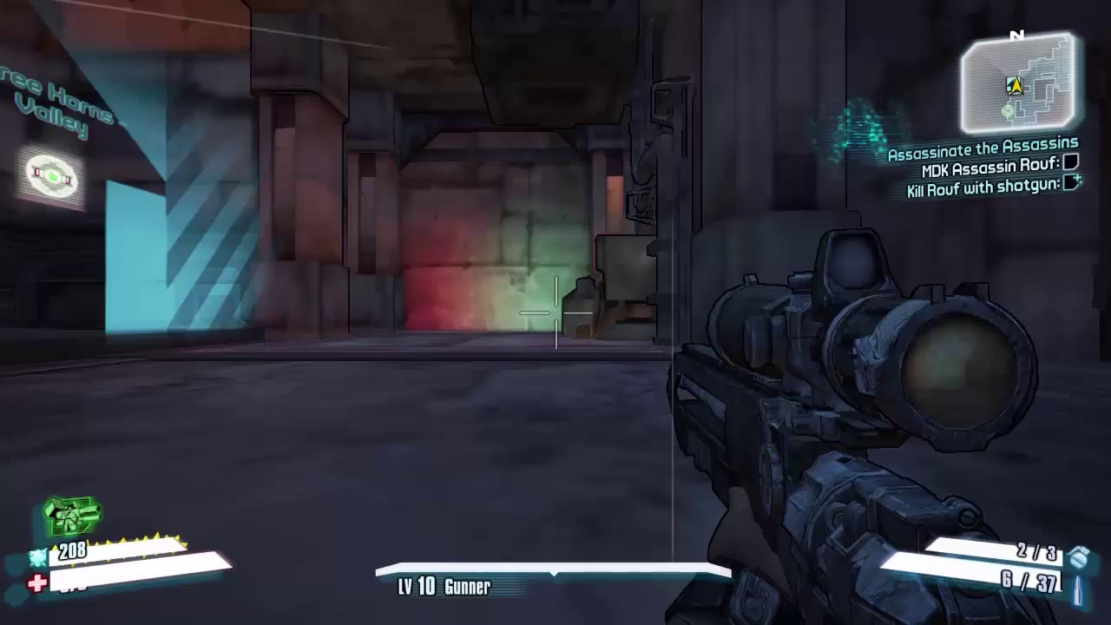
{"action": "key", "text": "w"}
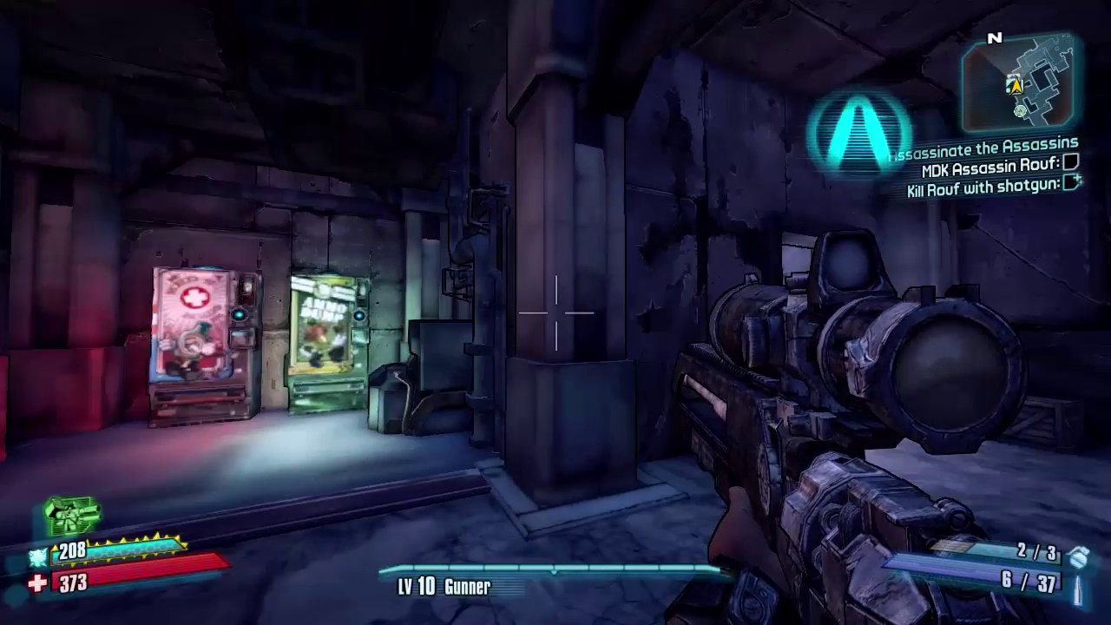
{"action": "key", "text": "Escape"}
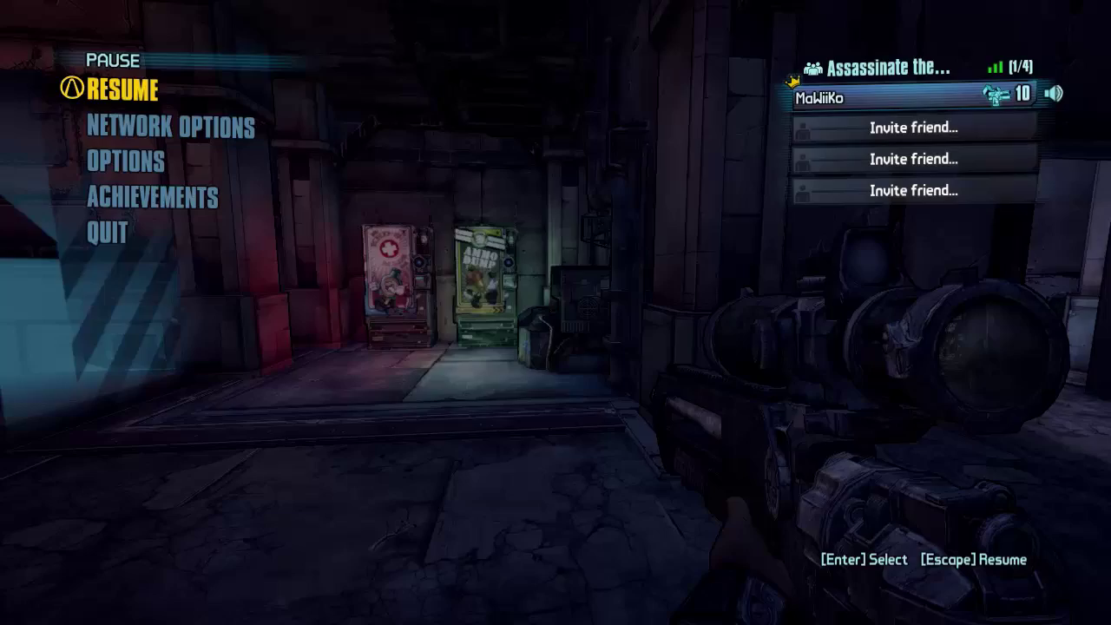
{"action": "key", "text": "Escape"}
Examine the mission log entries from The Name Game down to the first completed mission, Hunting the Firehawk
{"action": "key", "text": "m"}
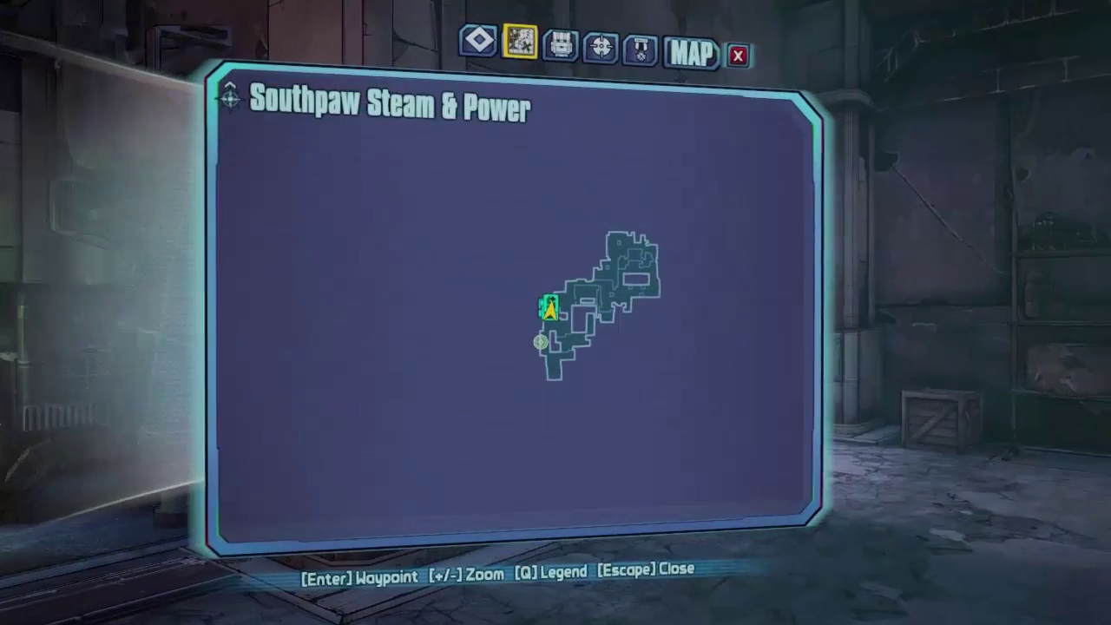
{"action": "key", "text": "i"}
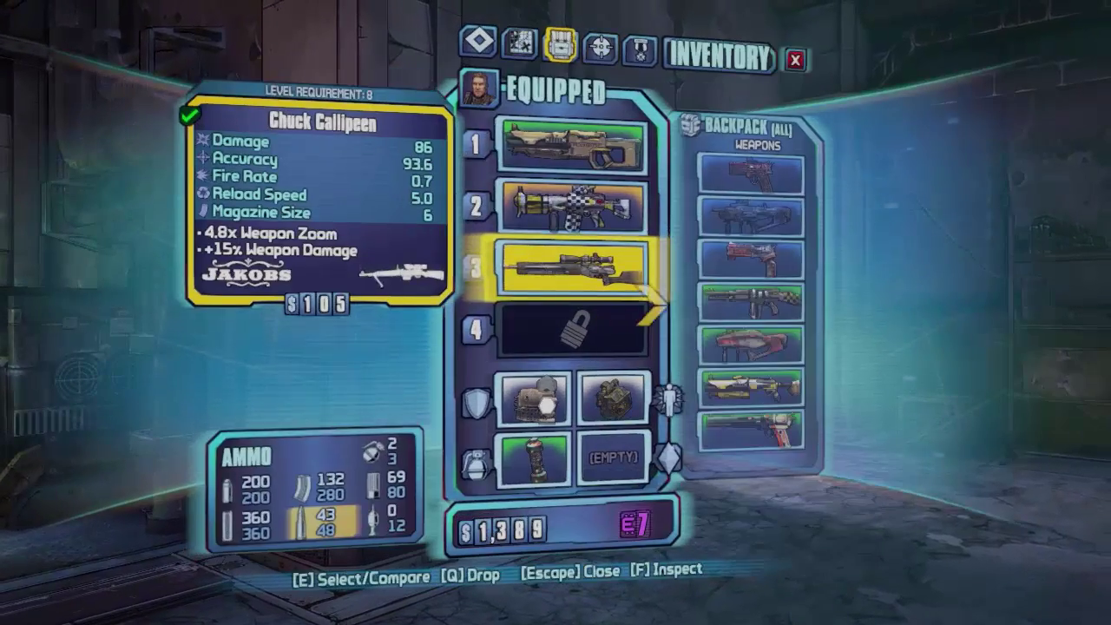
{"action": "key", "text": "l"}
{"action": "key", "text": "Down"}
{"action": "key", "text": "Down"}
{"action": "key", "text": "Up"}
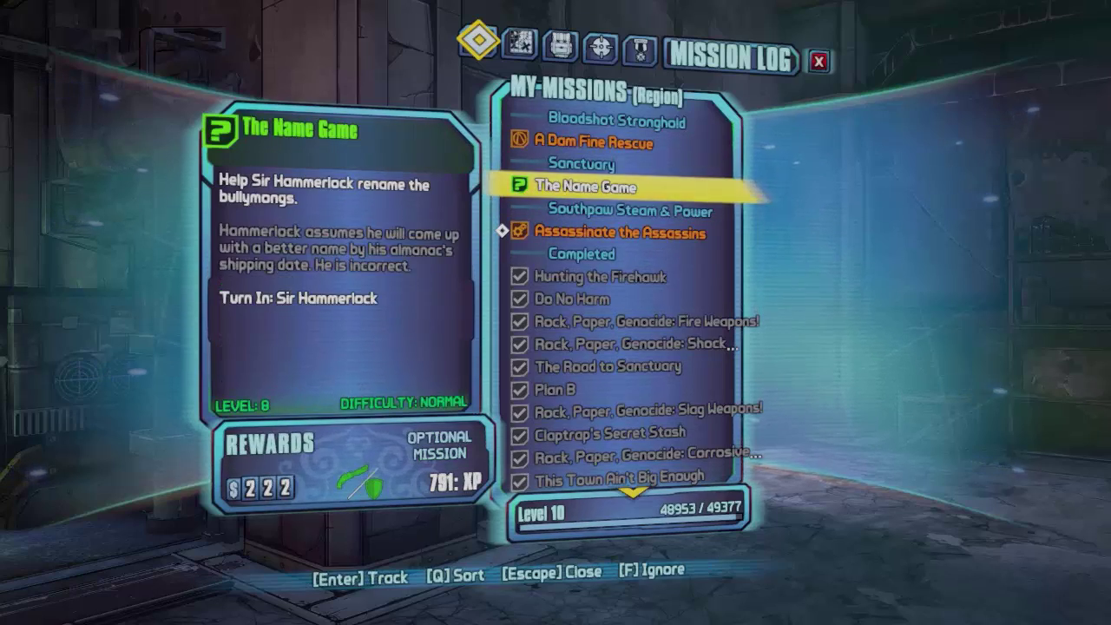
{"action": "key", "text": "Up"}
{"action": "key", "text": "Down"}
{"action": "key", "text": "Down"}
{"action": "key", "text": "Down"}
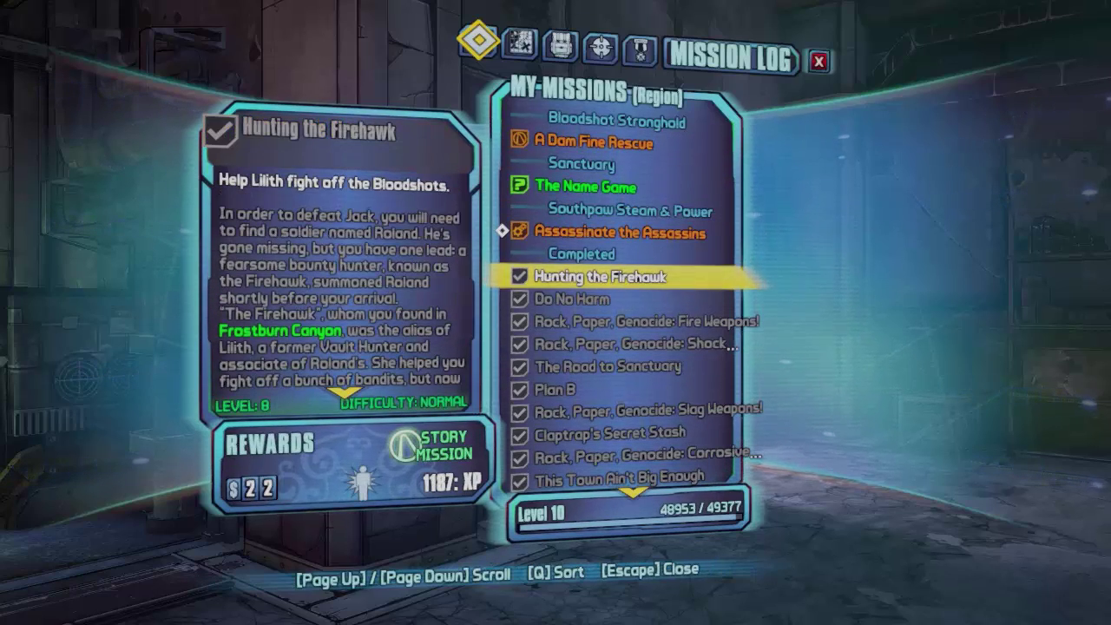
Compare the details of the completed missions Hunting the Firehawk and Do No Harm
{"action": "key", "text": "Down"}
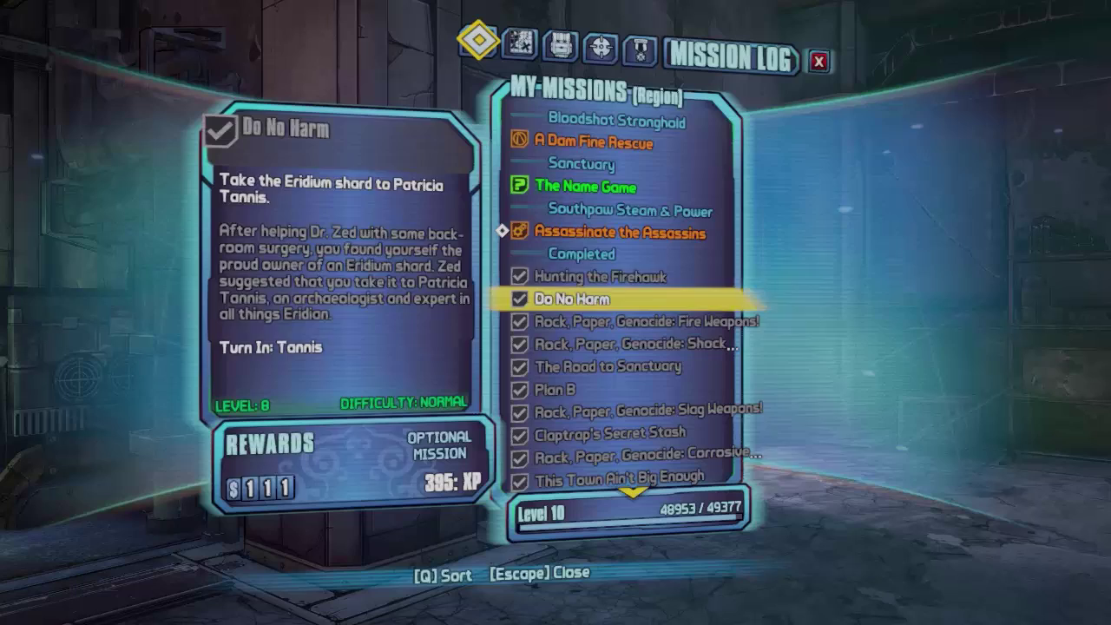
{"action": "key", "text": "Up"}
{"action": "key", "text": "Down"}
{"action": "key", "text": "Up"}
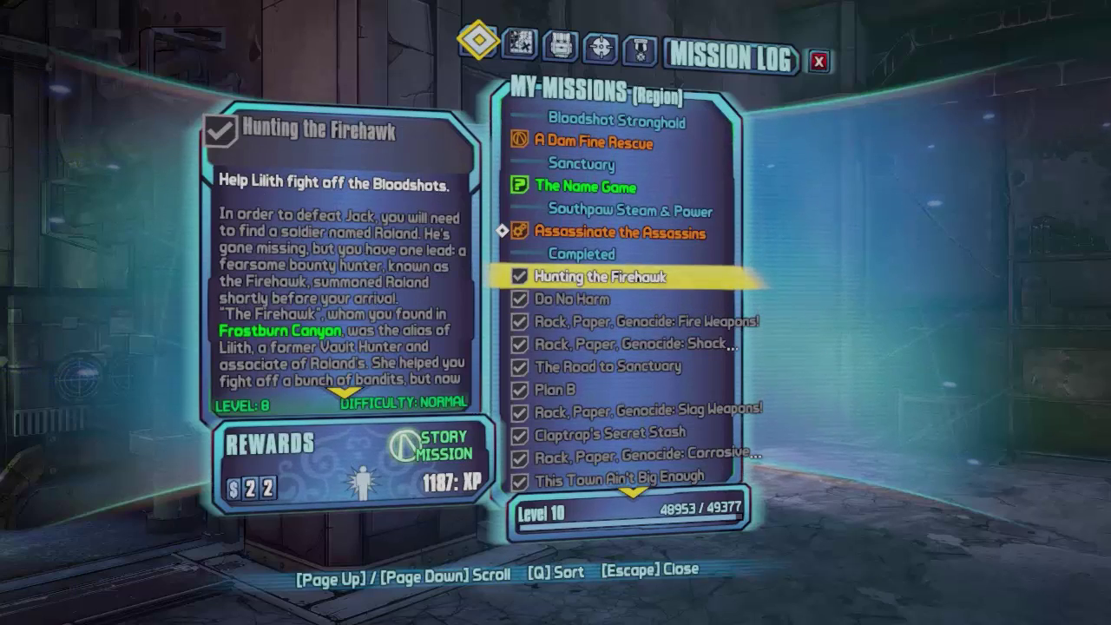
{"action": "key", "text": "Down"}
{"action": "key", "text": "Up"}
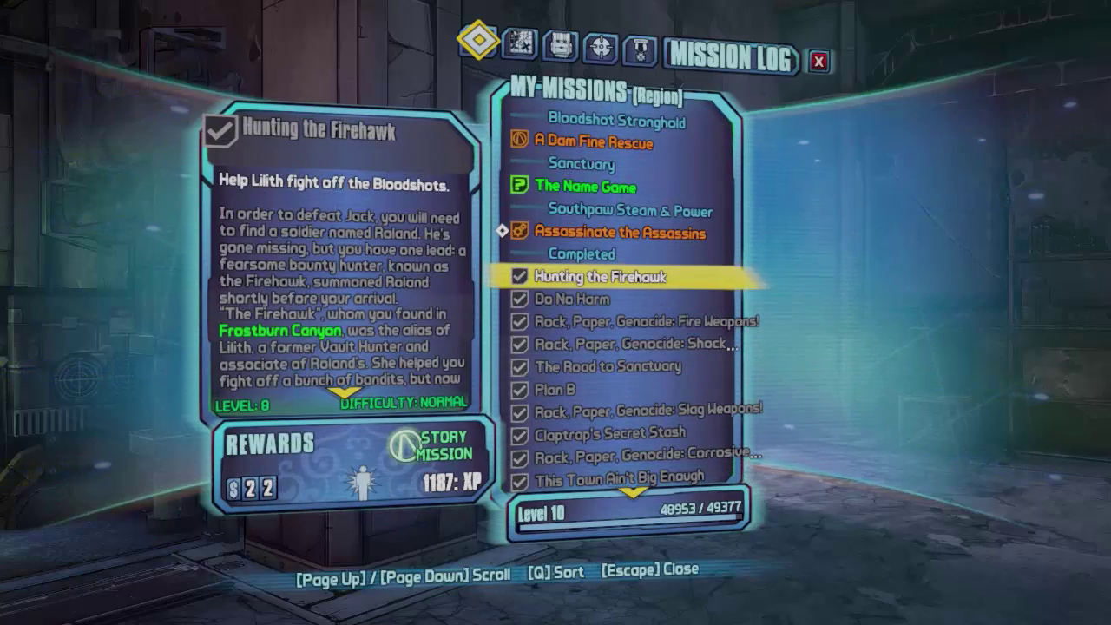
Review the completed missions down to Rock, Paper, Genocide: Corrosive Weapons! and back up to the Shock Weapons! mission
{"action": "key", "text": "Down"}
{"action": "key", "text": "Down"}
{"action": "key", "text": "Down"}
{"action": "key", "text": "Down"}
{"action": "key", "text": "Down"}
{"action": "key", "text": "Down"}
{"action": "key", "text": "Down"}
{"action": "key", "text": "Down"}
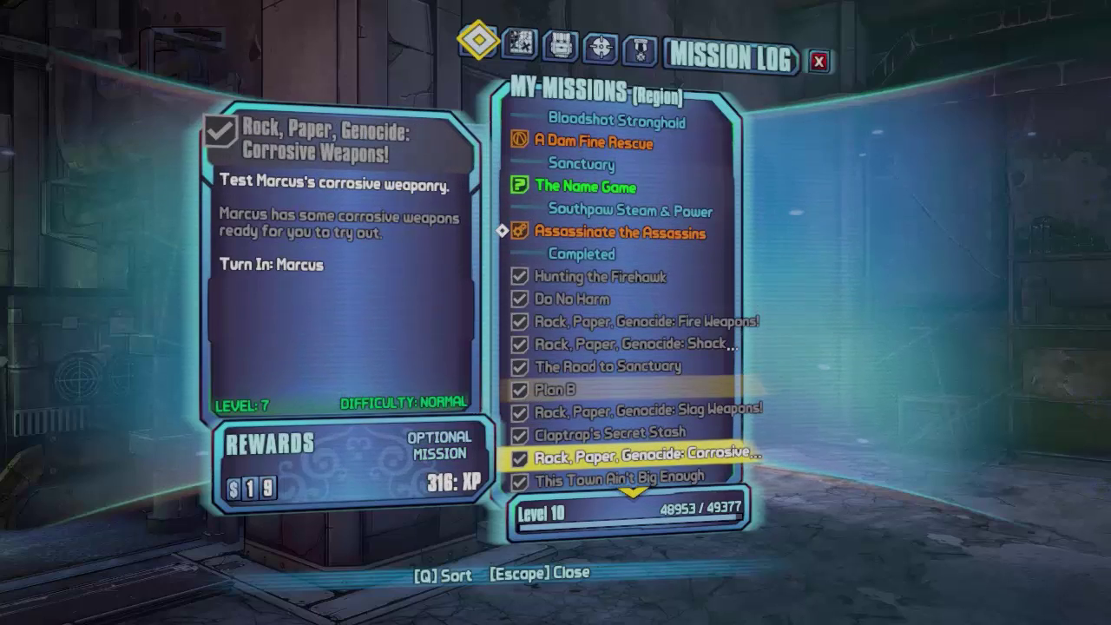
{"action": "key", "text": "Up"}
{"action": "key", "text": "Up"}
{"action": "key", "text": "Up"}
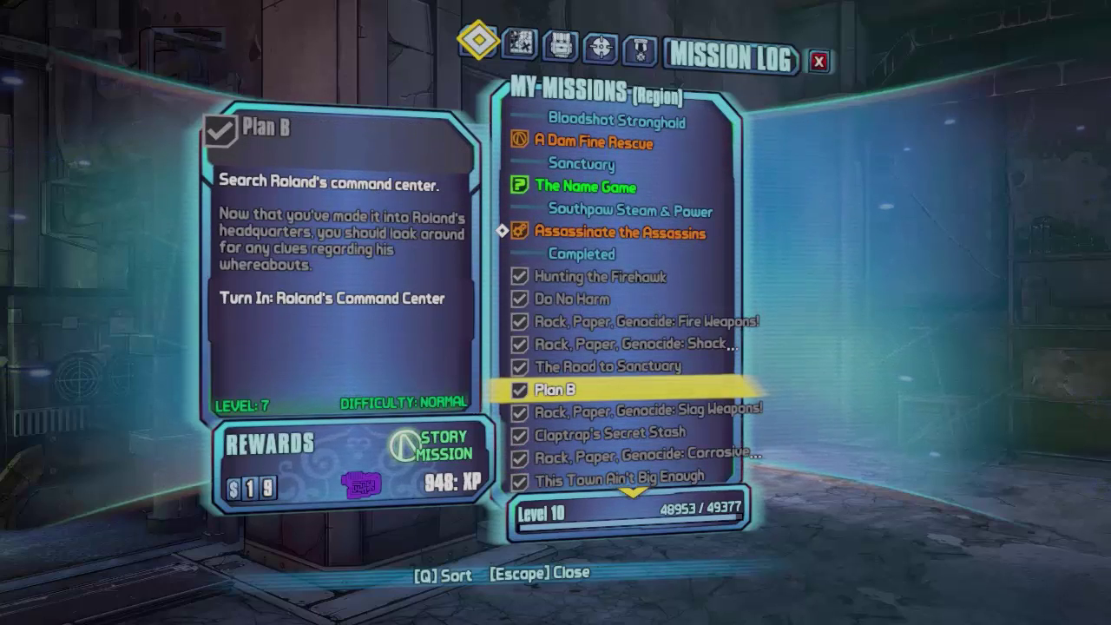
{"action": "key", "text": "Up"}
{"action": "key", "text": "Down"}
{"action": "key", "text": "Up"}
{"action": "key", "text": "Up"}
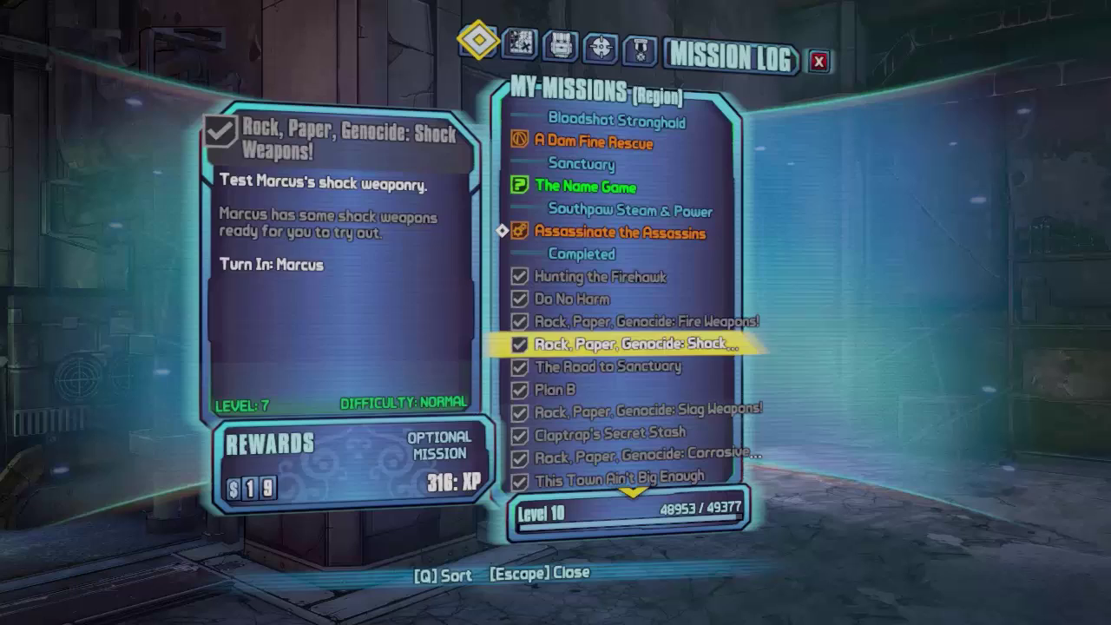
Examine the completed Rock, Paper, Genocide: Fire Weapons! mission and its neighbouring entries in the mission log
{"action": "key", "text": "Up"}
{"action": "key", "text": "Up"}
{"action": "key", "text": "Down"}
{"action": "key", "text": "Down"}
{"action": "key", "text": "Up"}
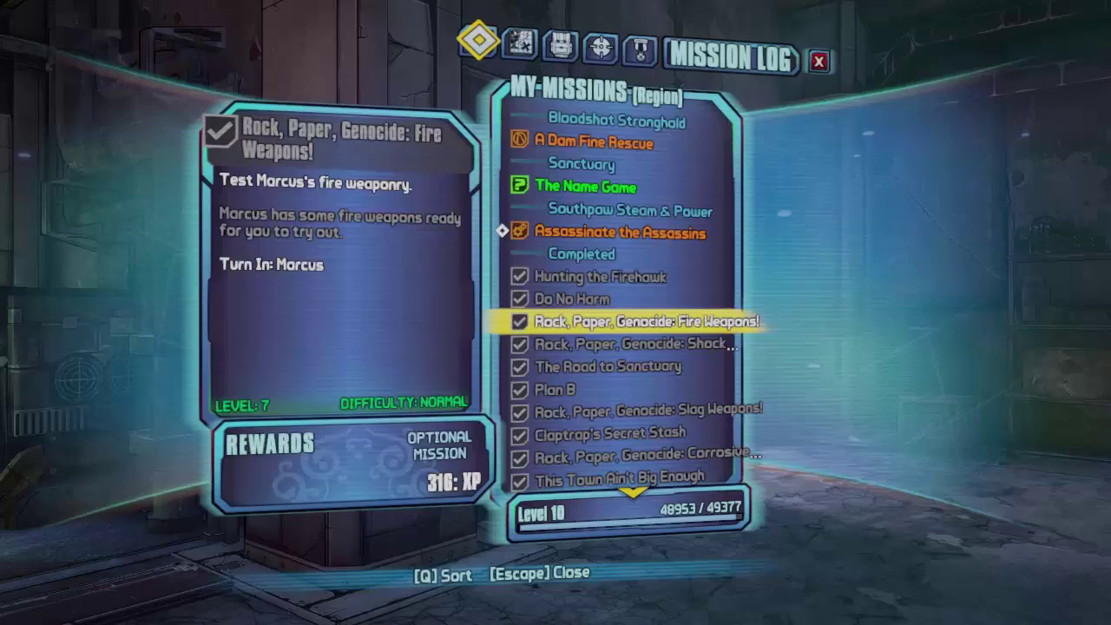
{"action": "key", "text": "Up"}
{"action": "key", "text": "Up"}
{"action": "key", "text": "Down"}
{"action": "key", "text": "Down"}
{"action": "key", "text": "Down"}
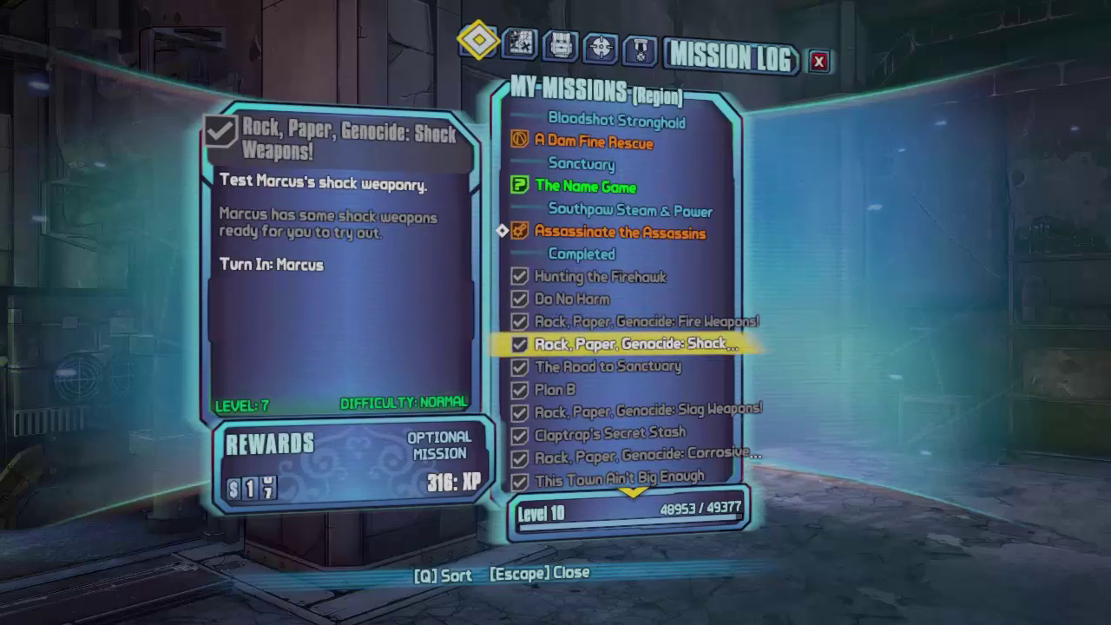
{"action": "key", "text": "Up"}
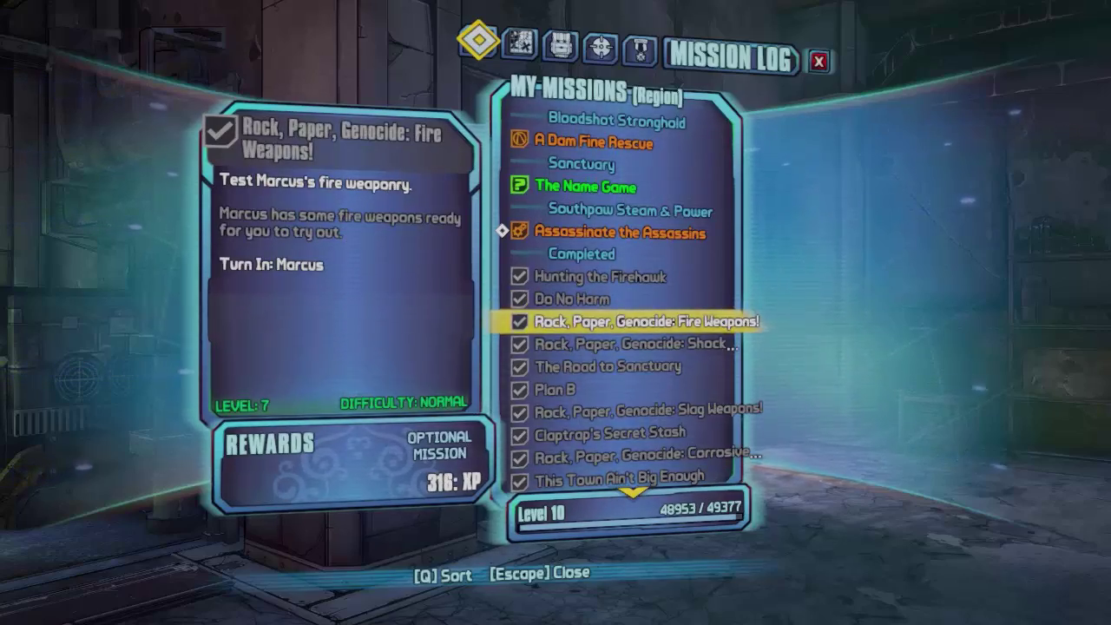
Leave the mission log and quit the game to the desktop
{"action": "key", "text": "Escape"}
{"action": "key", "text": "Escape"}
{"action": "key", "text": "Up"}
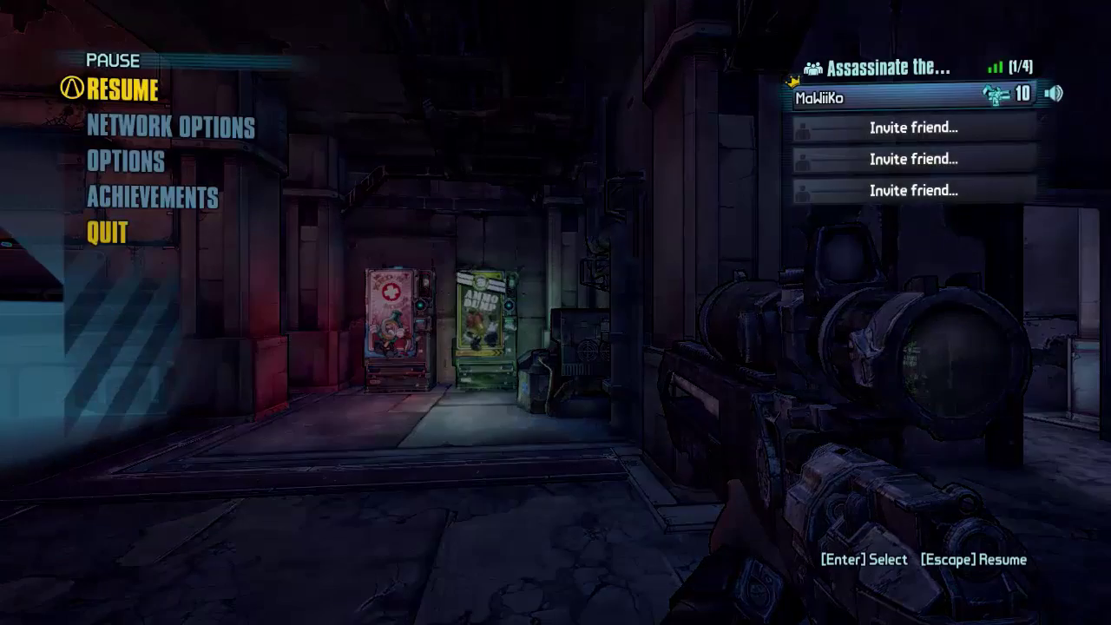
{"action": "key", "text": "Return"}
{"action": "key", "text": "Up"}
{"action": "key", "text": "Return"}
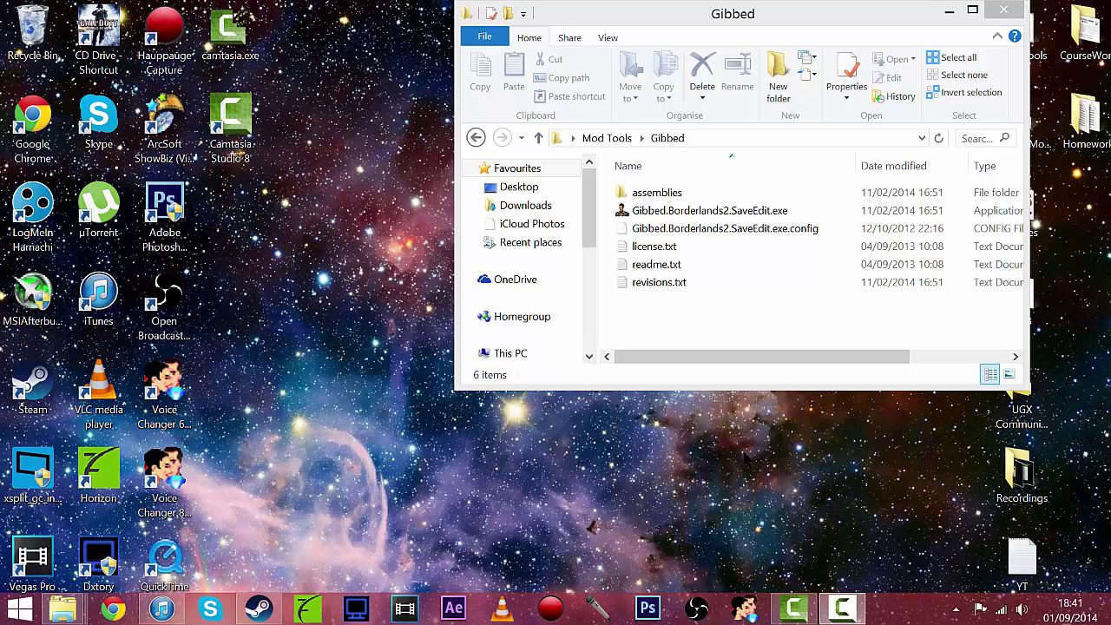
Launch Gibbed's Borderlands 2 Save Editor and open Save0005.sav from the SaveData account folder
{"action": "double_click", "coordinate": [732, 214]}
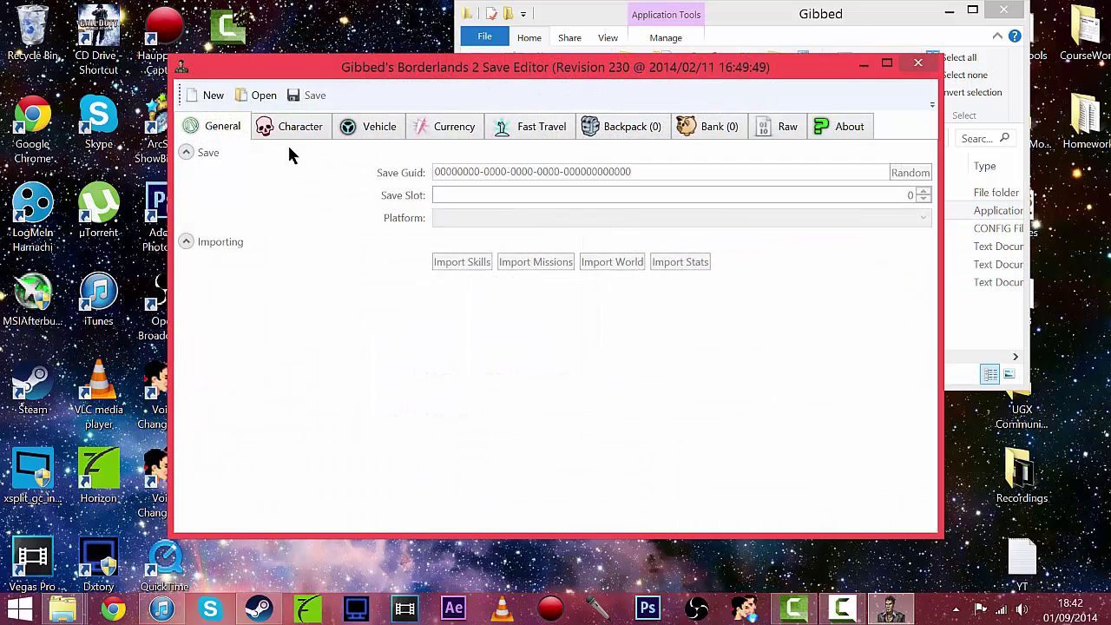
{"action": "left_click", "coordinate": [256, 97]}
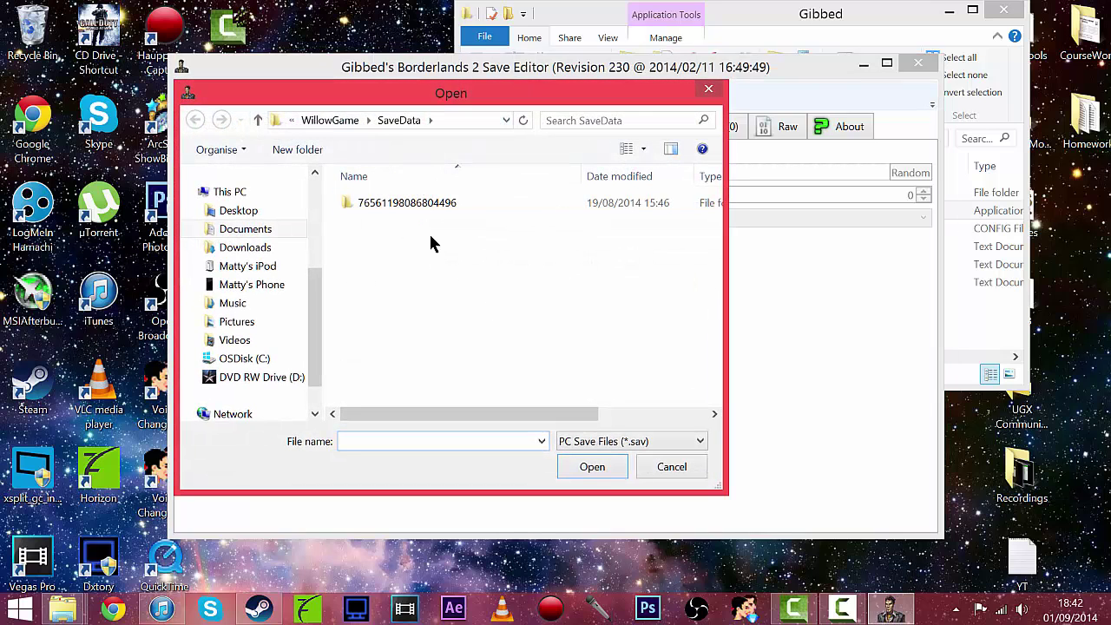
{"action": "double_click", "coordinate": [469, 202]}
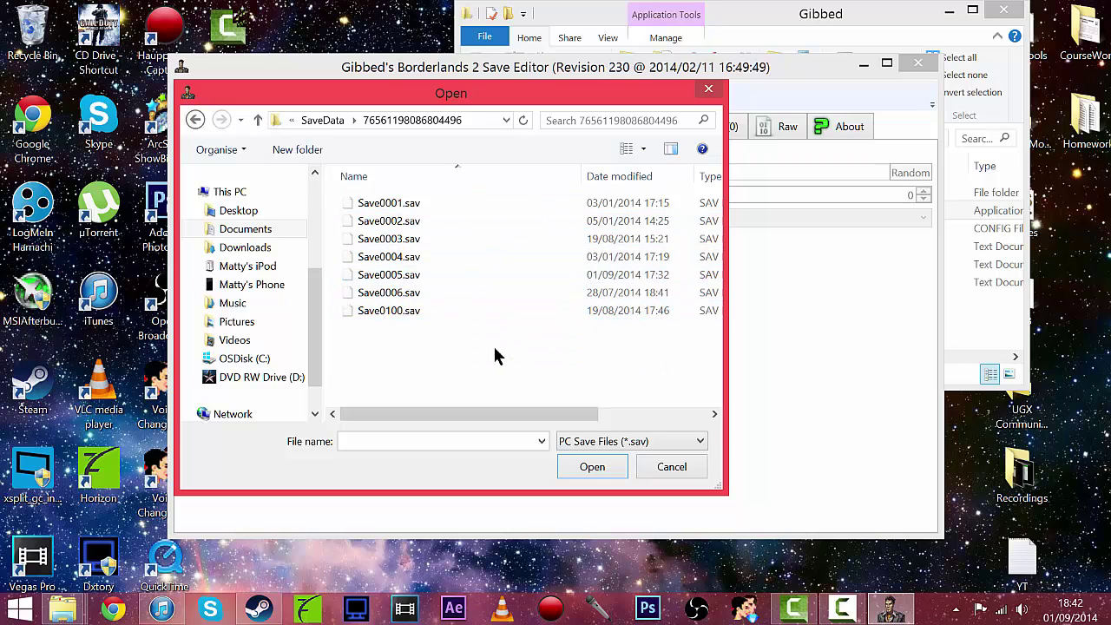
{"action": "double_click", "coordinate": [571, 274]}
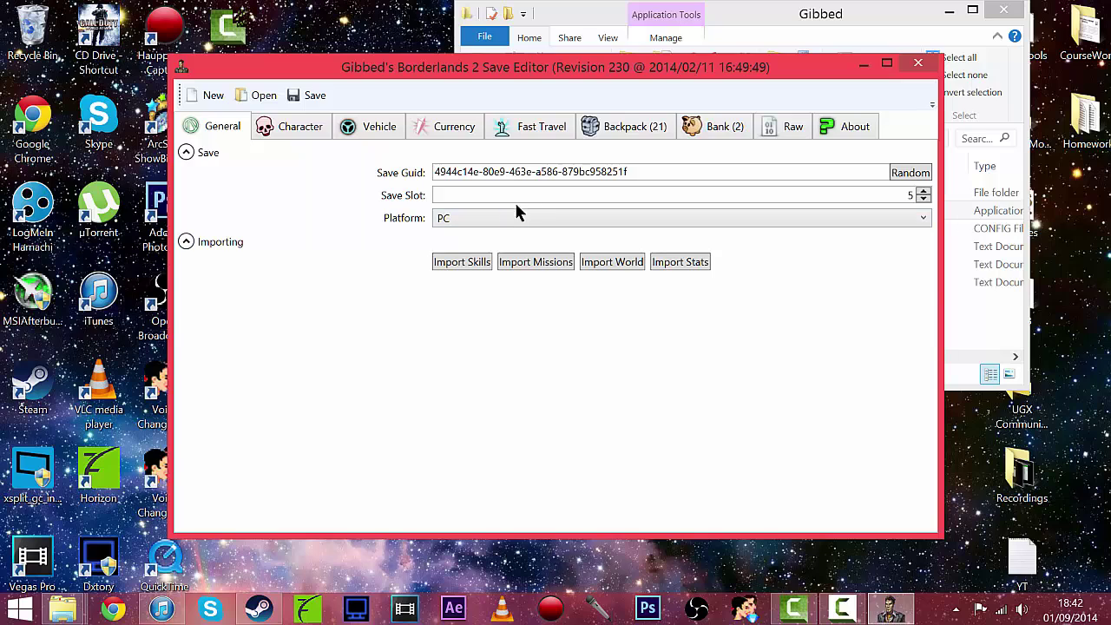
Check the save's character data, and open the MissionPlaythroughs collection in the raw save data
{"action": "left_click", "coordinate": [300, 127]}
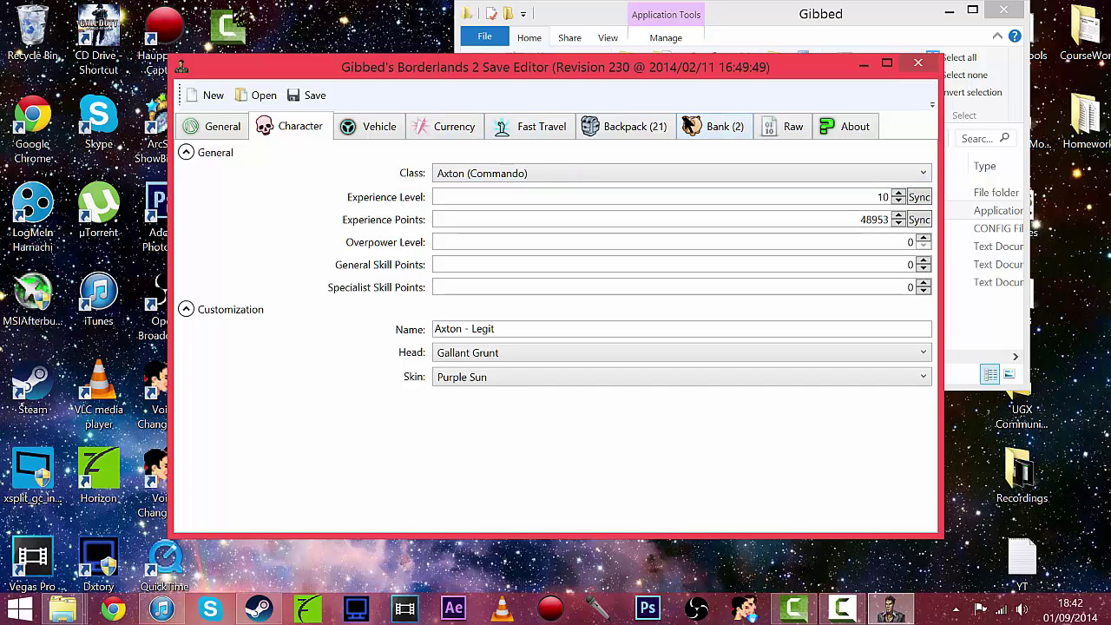
{"action": "left_click", "coordinate": [809, 128]}
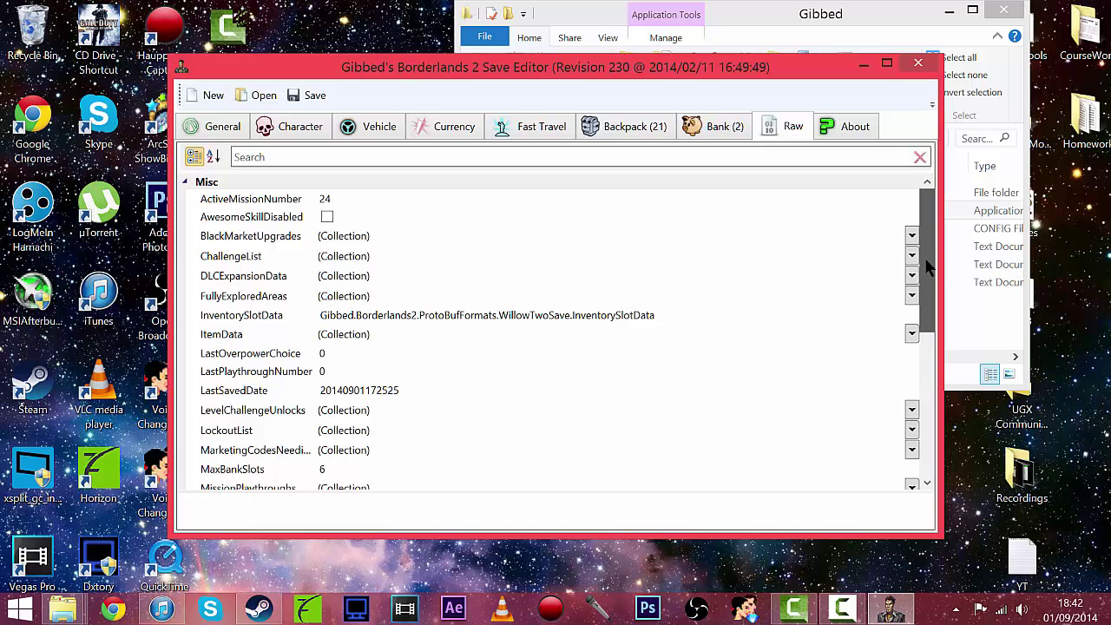
{"action": "left_click_drag", "start_coordinate": [927, 268], "coordinate": [925, 336]}
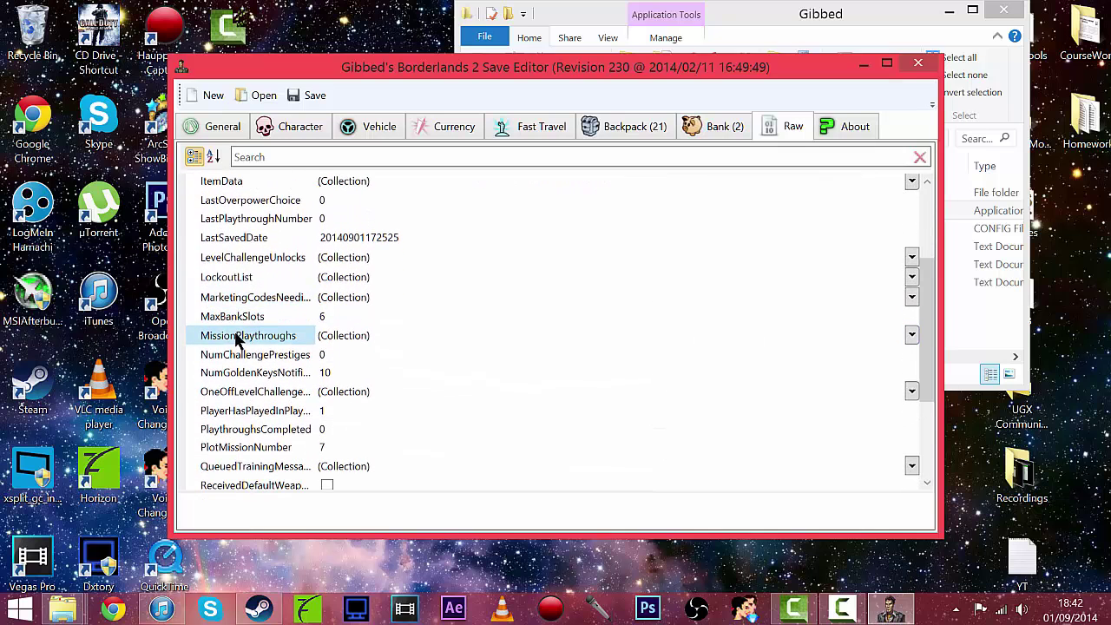
{"action": "left_click", "coordinate": [912, 336]}
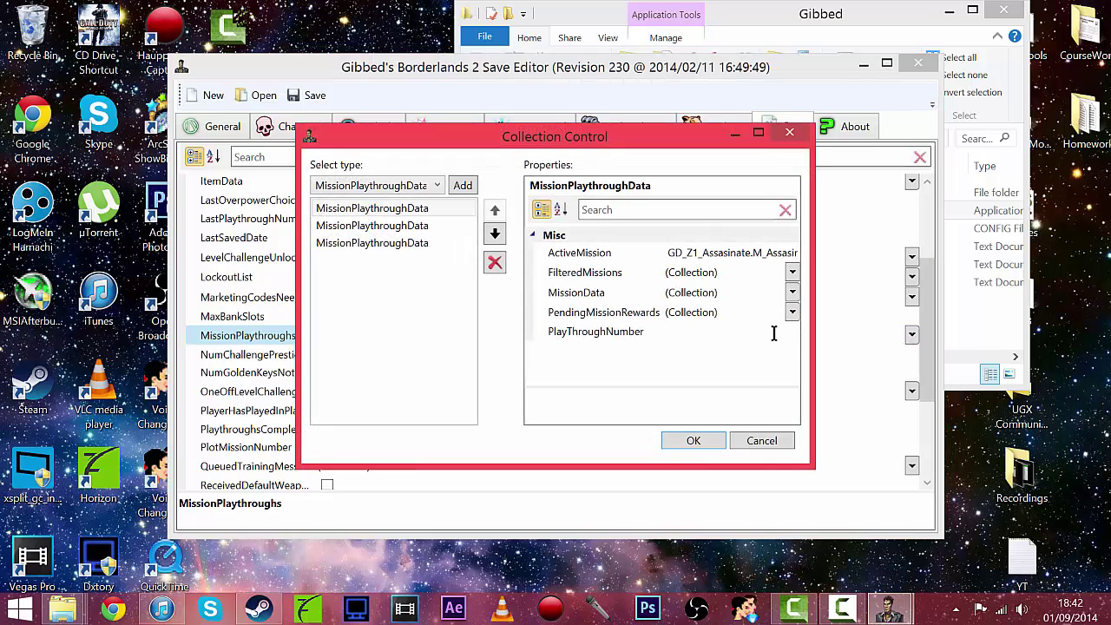
Compare the second and third MissionPlaythroughData entries, and select the first entry
{"action": "left_click", "coordinate": [425, 227]}
{"action": "left_click", "coordinate": [414, 227]}
{"action": "left_click", "coordinate": [415, 248]}
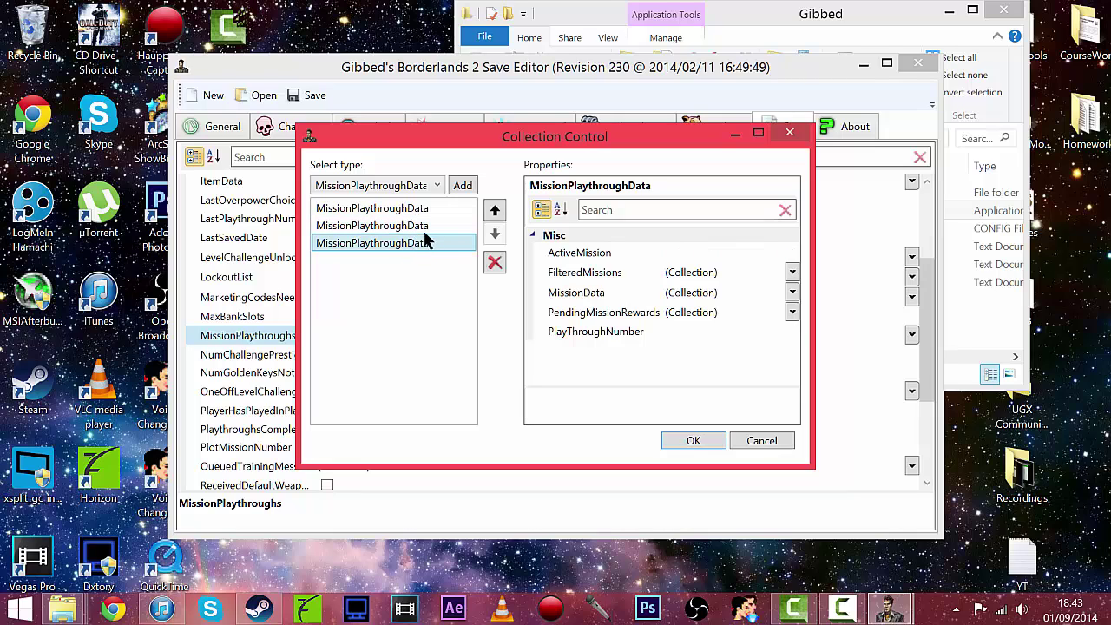
{"action": "left_click", "coordinate": [426, 227]}
{"action": "left_click", "coordinate": [426, 244]}
{"action": "left_click", "coordinate": [423, 227]}
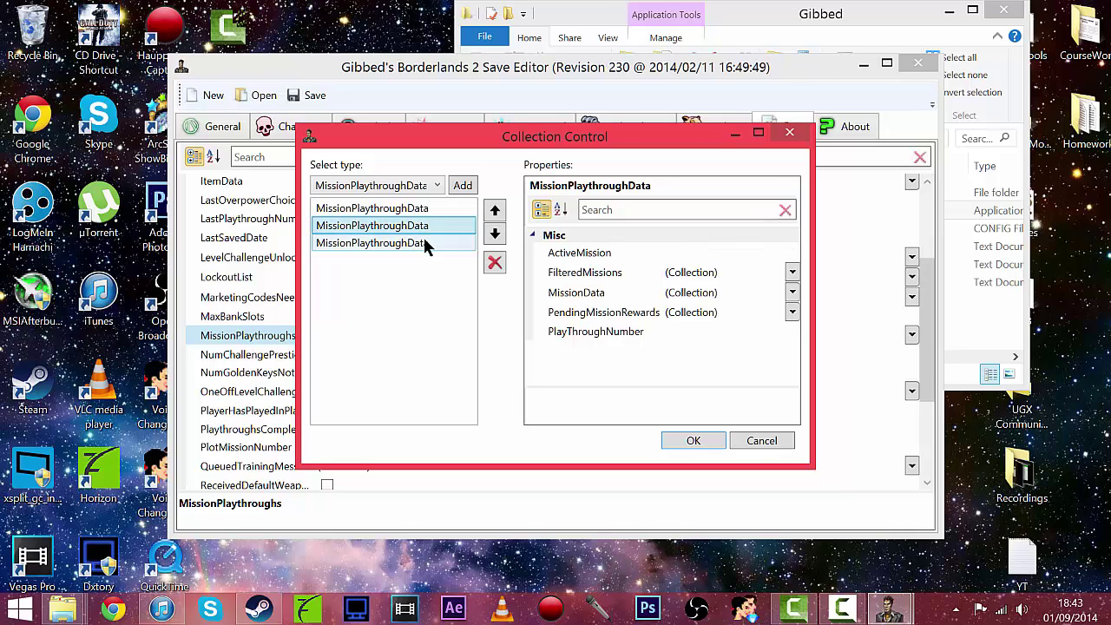
{"action": "left_click", "coordinate": [428, 208]}
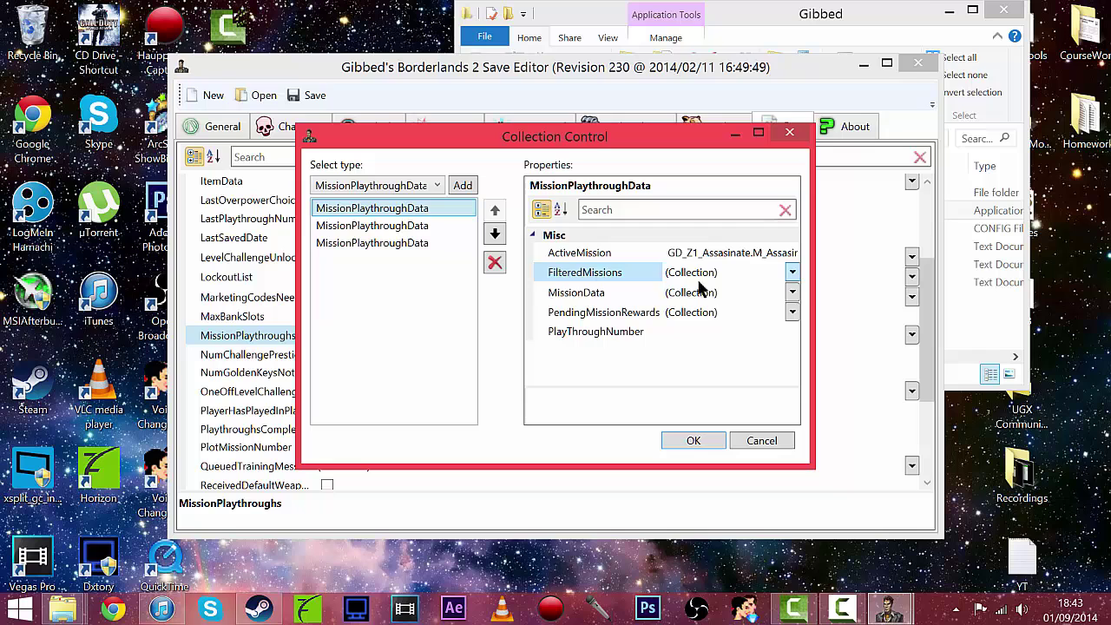
Open the first playthrough's MissionData collection and check the full mission name of an entry in the lower part of the list
{"action": "left_click", "coordinate": [794, 295]}
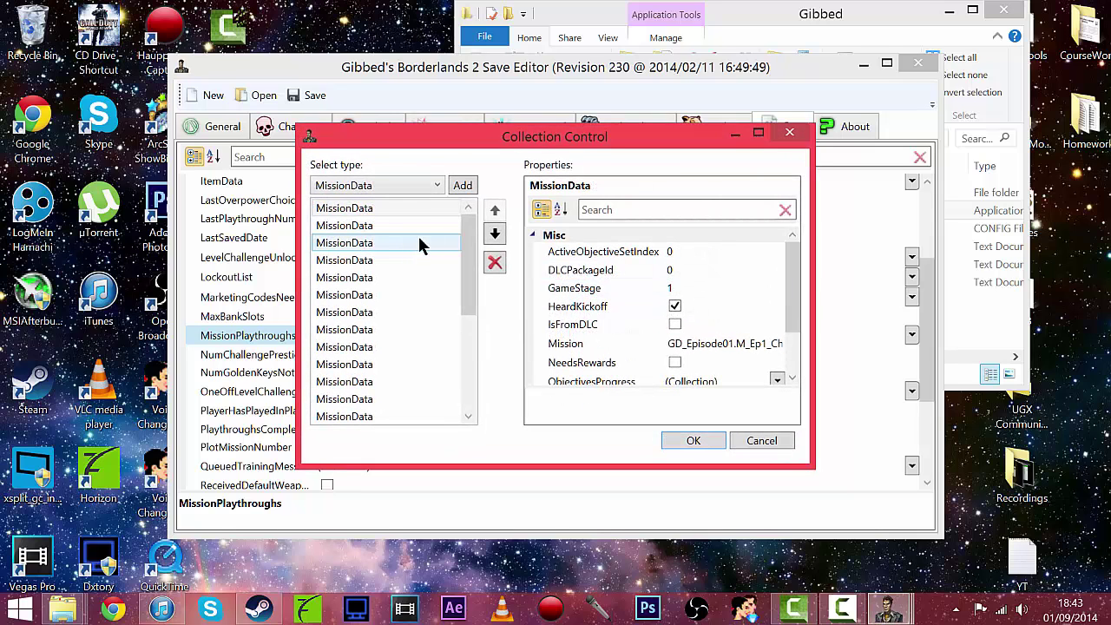
{"action": "left_click_drag", "start_coordinate": [470, 264], "coordinate": [471, 372]}
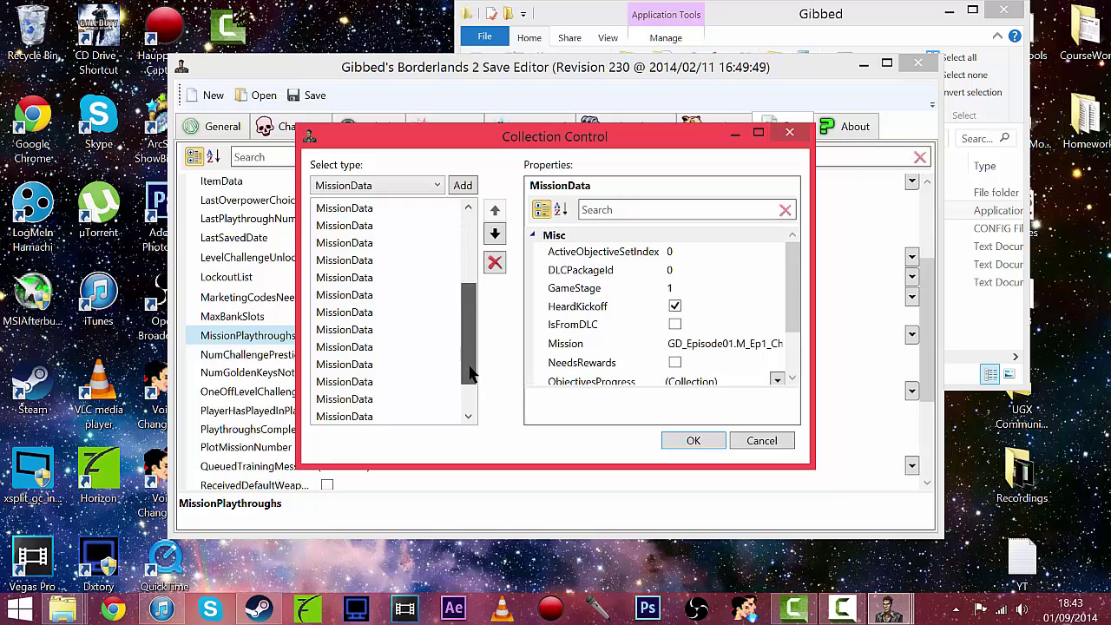
{"action": "left_click", "coordinate": [360, 314]}
{"action": "left_click", "coordinate": [375, 276]}
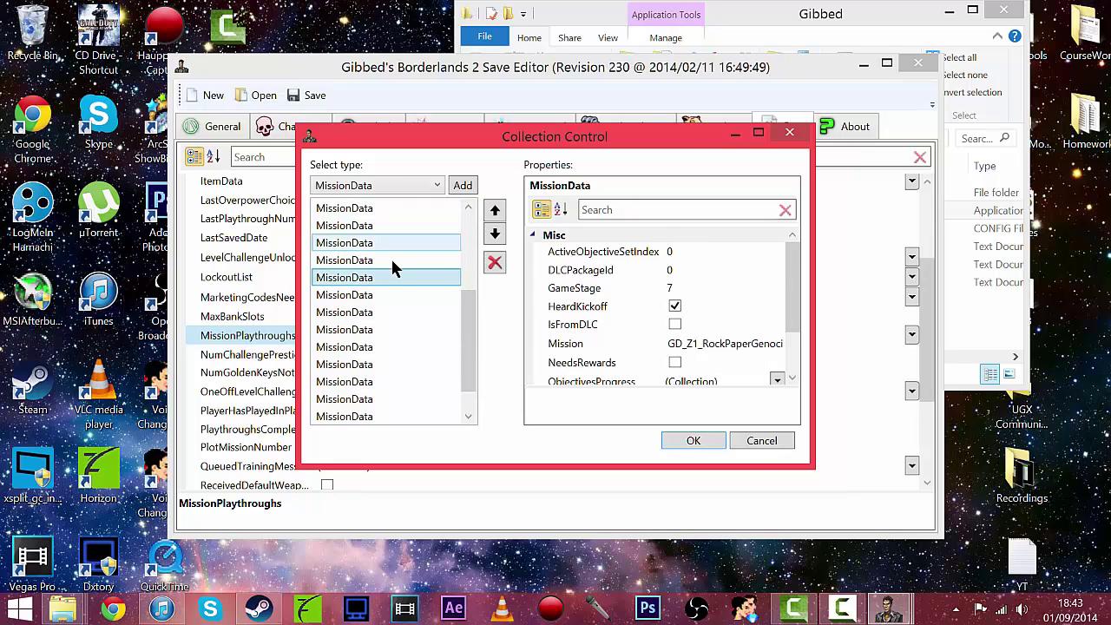
{"action": "left_click", "coordinate": [661, 311]}
{"action": "left_click_drag", "start_coordinate": [722, 341], "coordinate": [790, 350]}
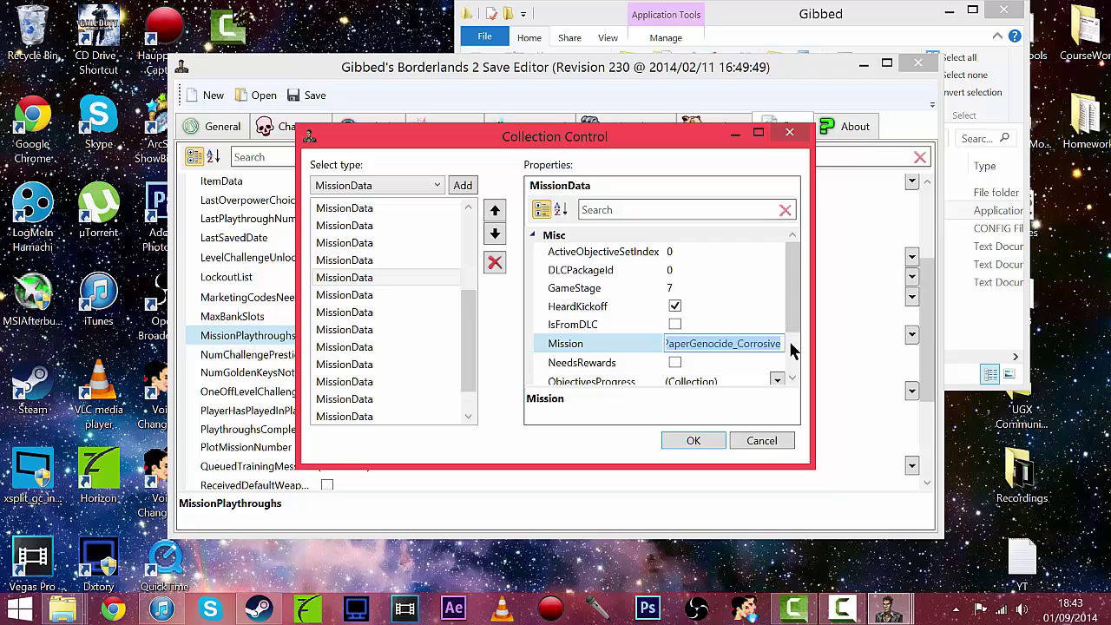
{"action": "left_click", "coordinate": [753, 345]}
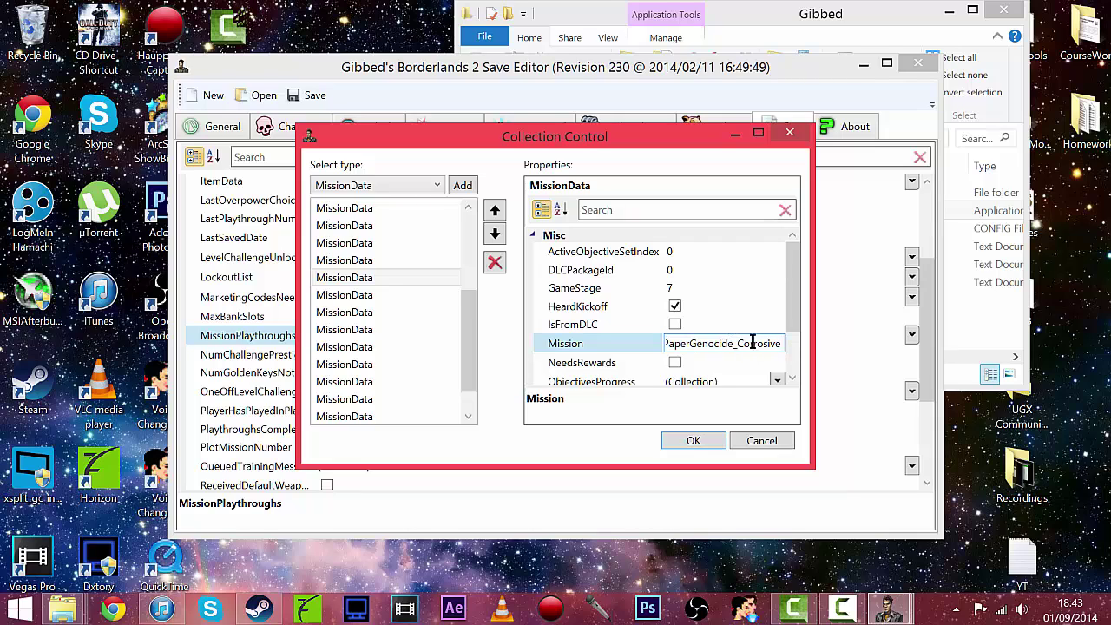
Check the mission names of the preceding entries and select the one for RockPaperGenocide_Fire
{"action": "left_click", "coordinate": [391, 259]}
{"action": "left_click", "coordinate": [736, 344]}
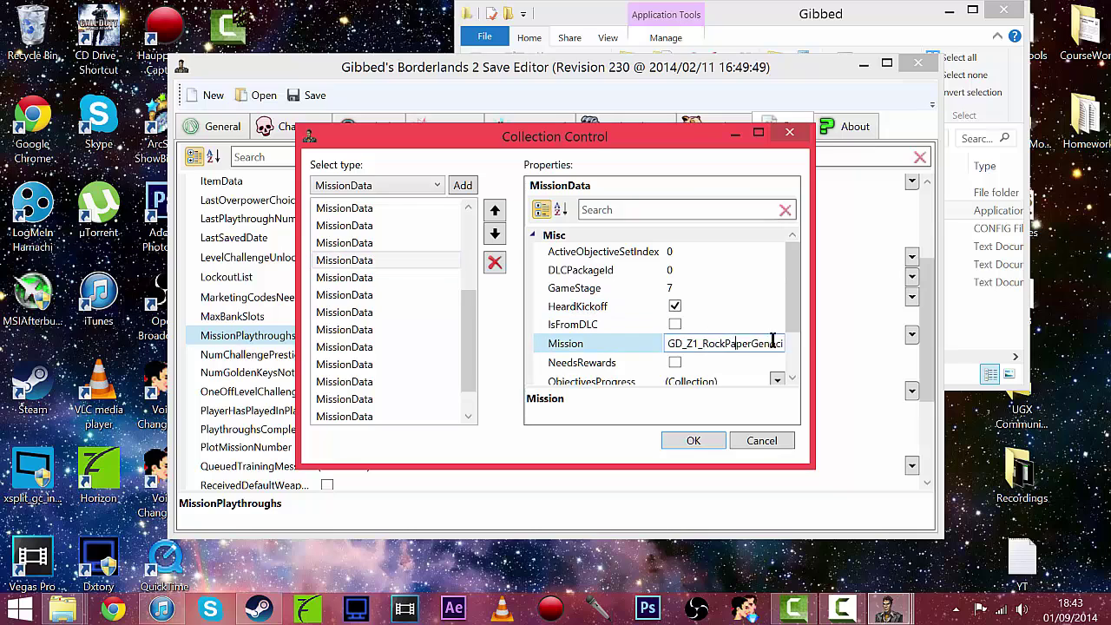
{"action": "left_click", "coordinate": [367, 243]}
{"action": "left_click", "coordinate": [703, 344]}
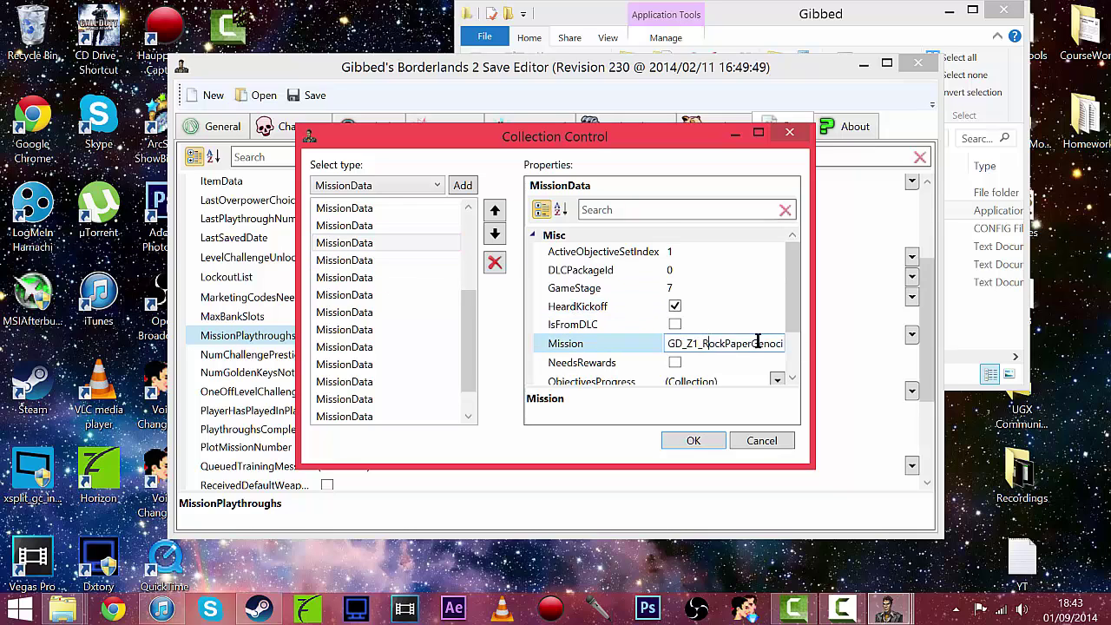
{"action": "left_click_drag", "start_coordinate": [758, 341], "coordinate": [816, 346]}
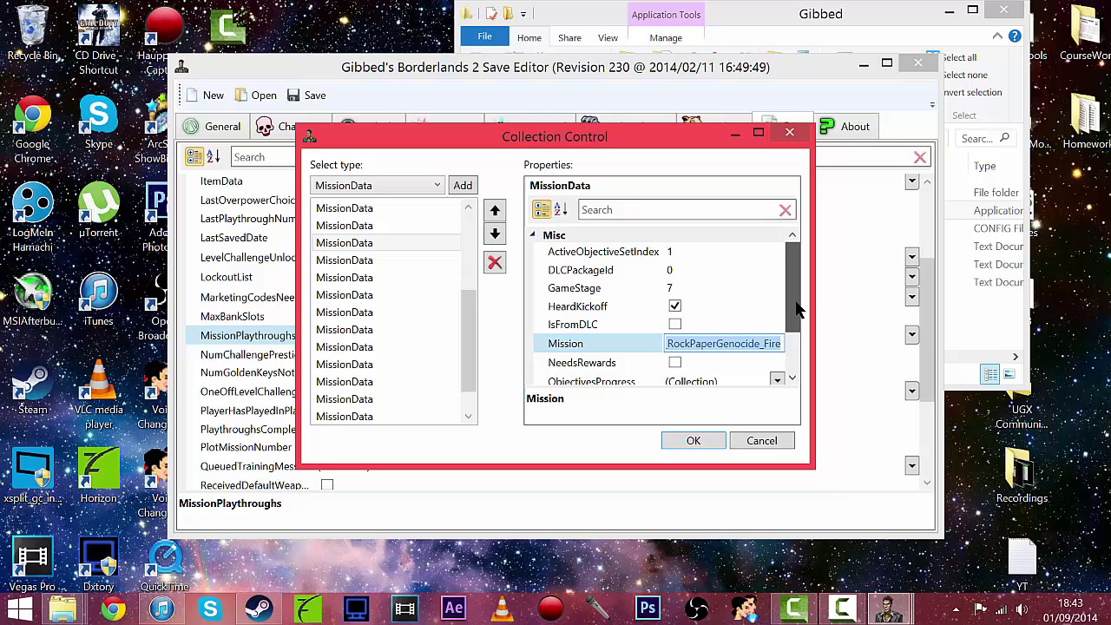
Set the RockPaperGenocide_Fire mission's Status to ReadyToTurnIn and accept the changes in both collection dialogs
{"action": "scroll", "coordinate": [781, 348], "scroll_direction": "down", "scroll_amount": 3}
{"action": "left_click", "coordinate": [686, 337]}
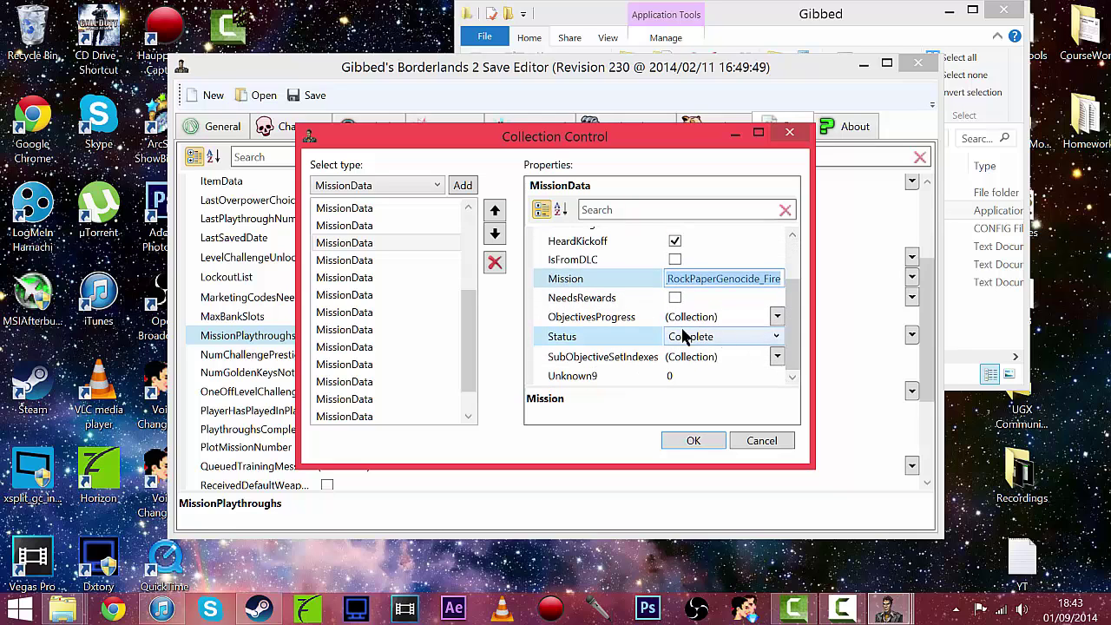
{"action": "left_click", "coordinate": [749, 341]}
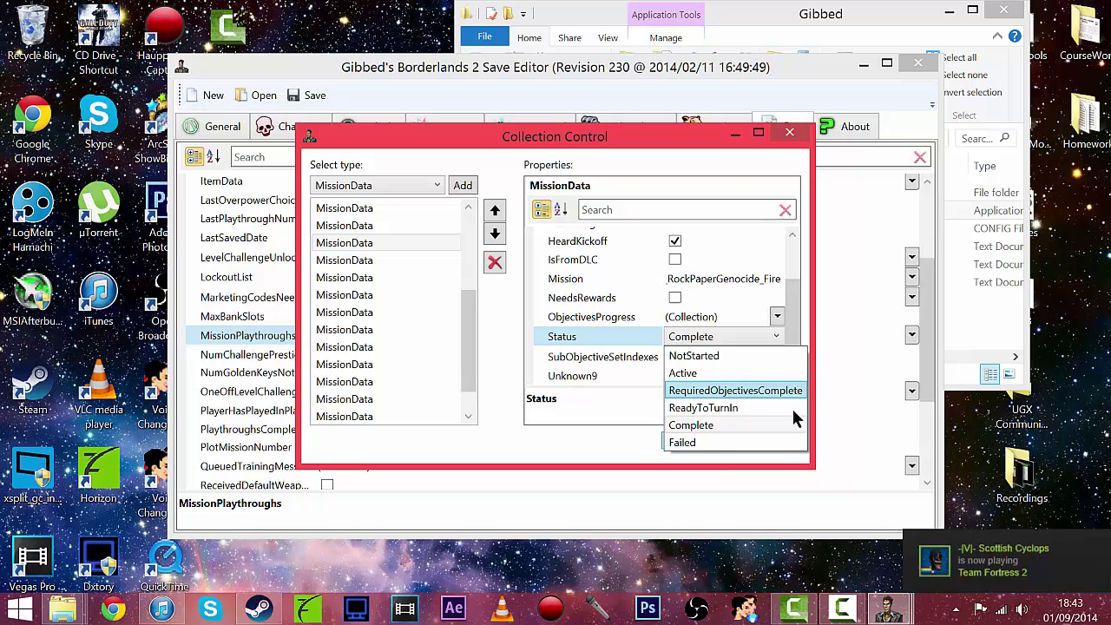
{"action": "key", "text": "Up"}
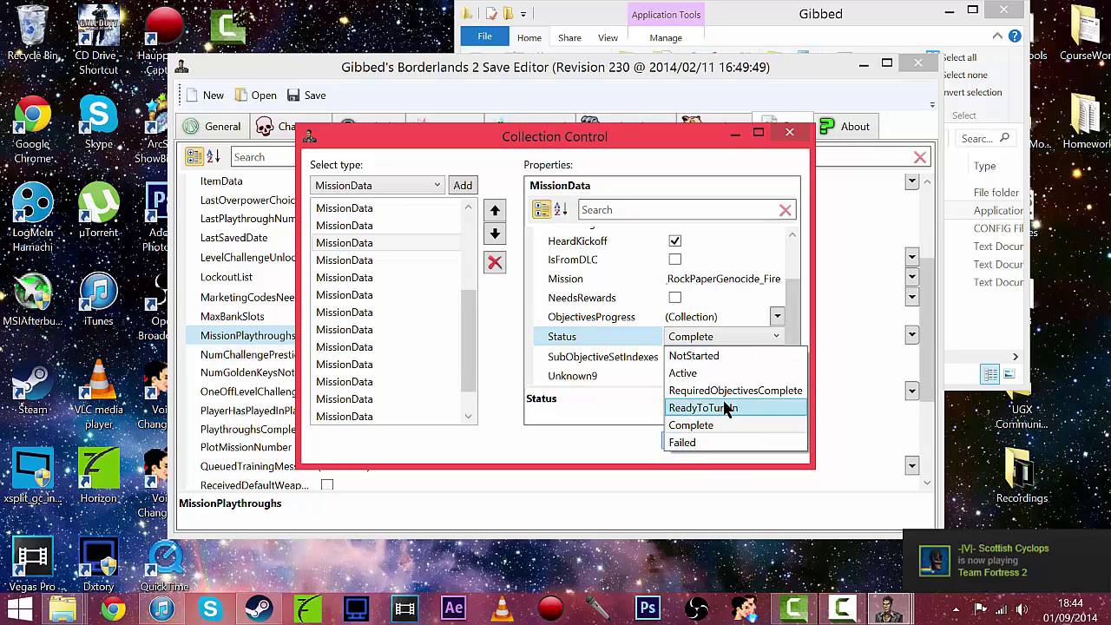
{"action": "left_click", "coordinate": [723, 413]}
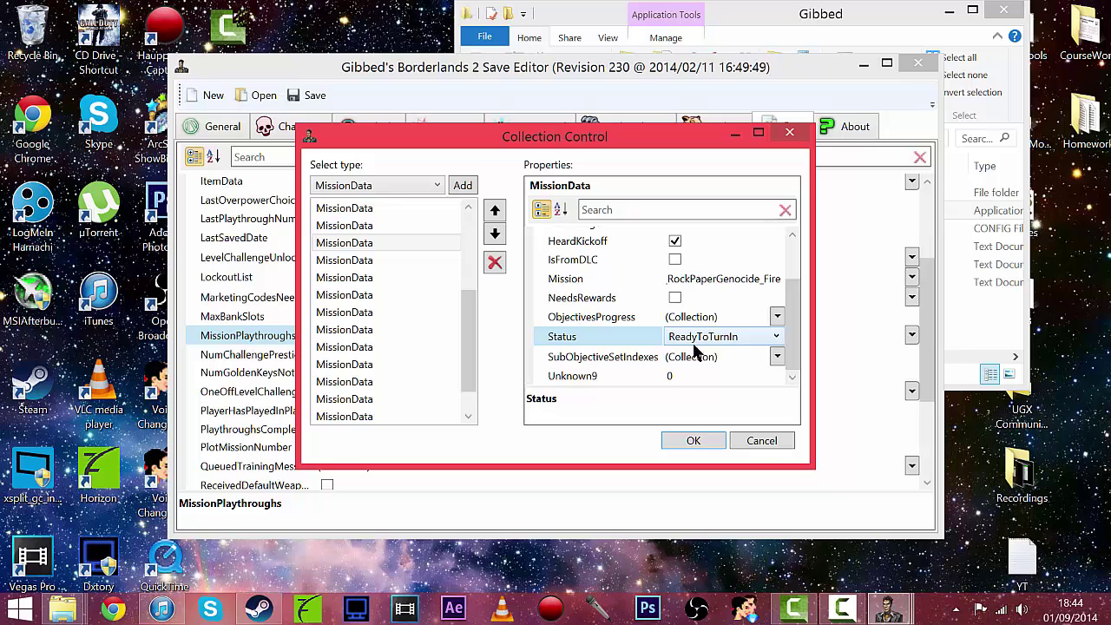
{"action": "left_click", "coordinate": [707, 441]}
{"action": "left_click", "coordinate": [694, 440]}
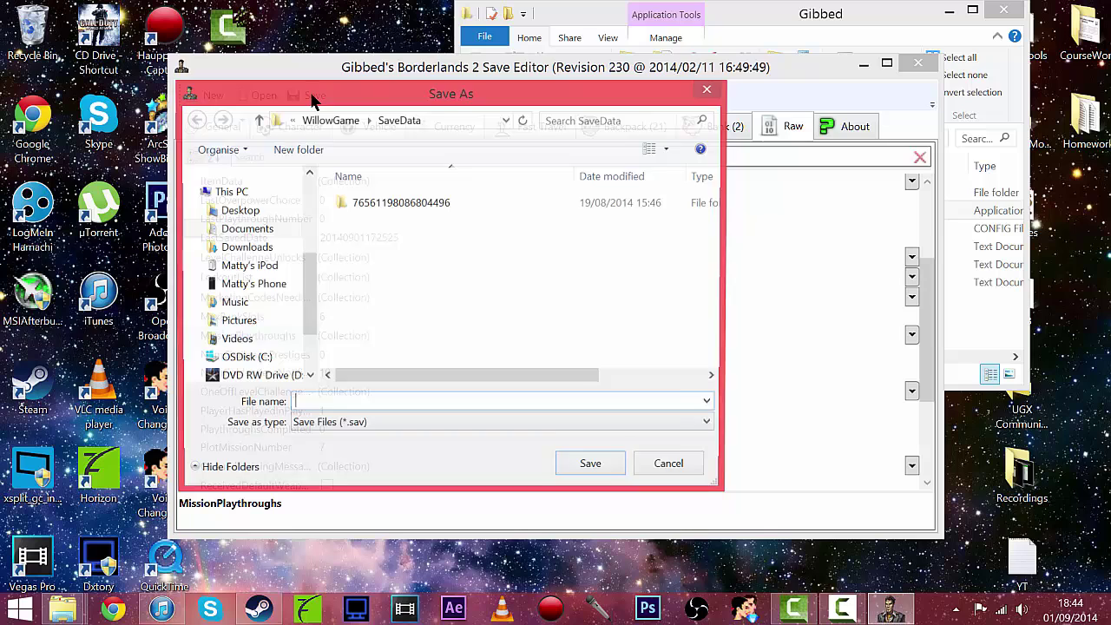
Save the edited data over Save0005.sav in the account's SaveData folder
{"action": "double_click", "coordinate": [461, 206]}
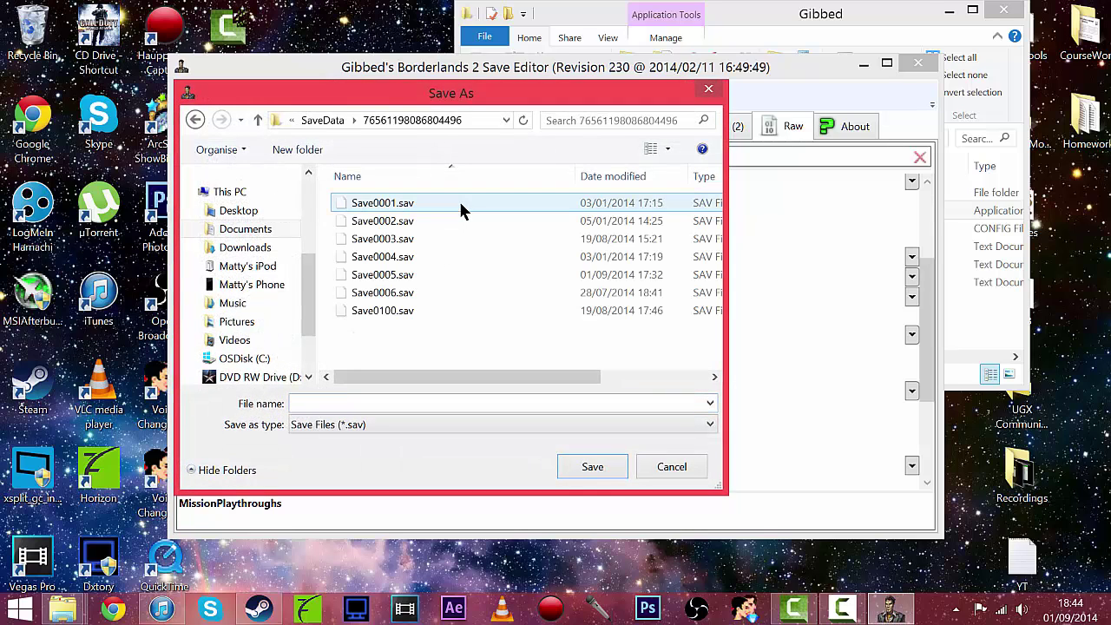
{"action": "left_click", "coordinate": [576, 278]}
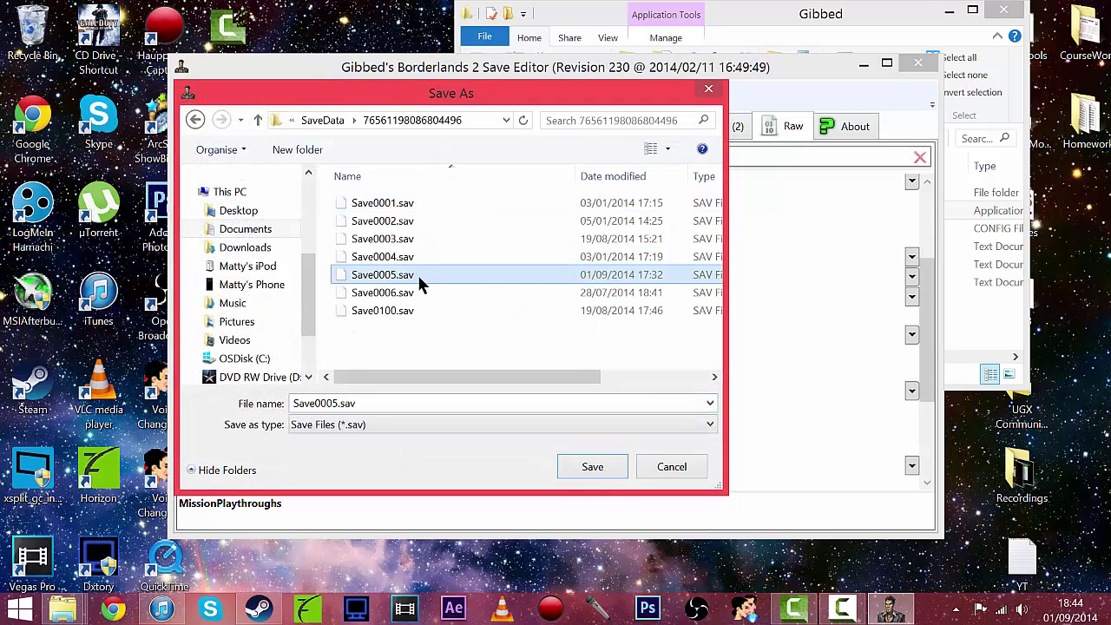
{"action": "left_click", "coordinate": [600, 461]}
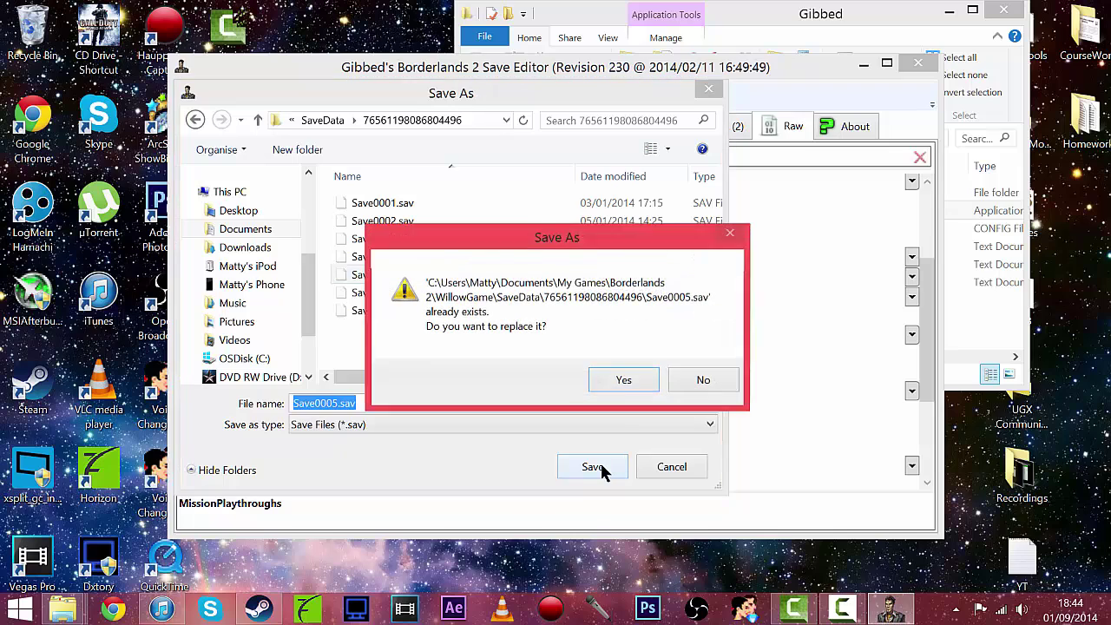
{"action": "left_click", "coordinate": [622, 381]}
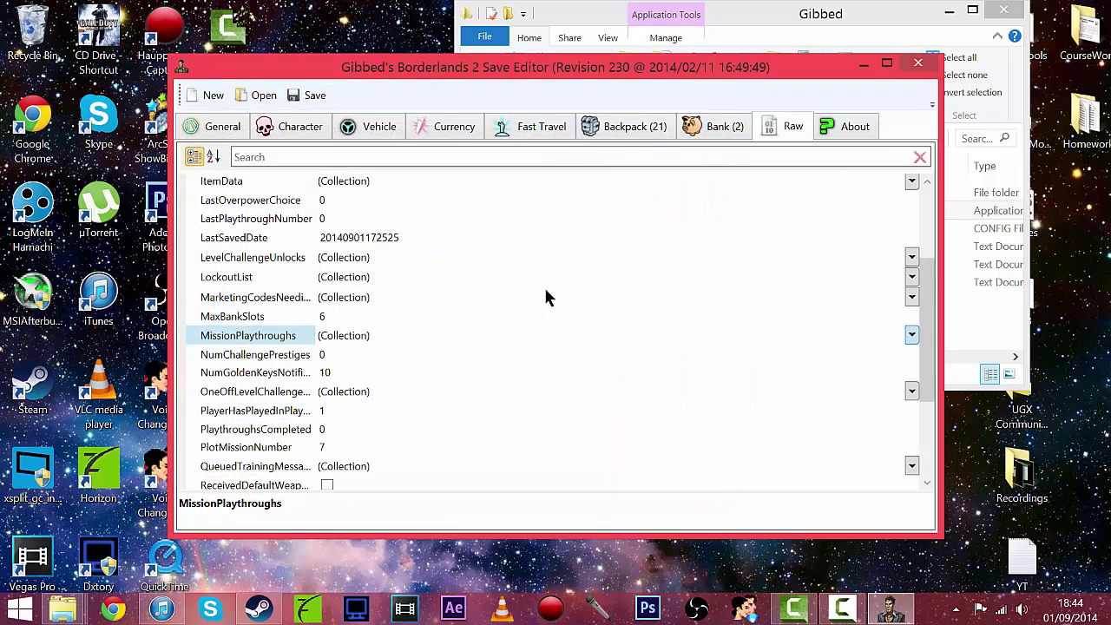
Save over Save0005.sav a second time, and close the save editor and the Gibbed folder window
{"action": "left_click", "coordinate": [317, 97]}
{"action": "double_click", "coordinate": [398, 201]}
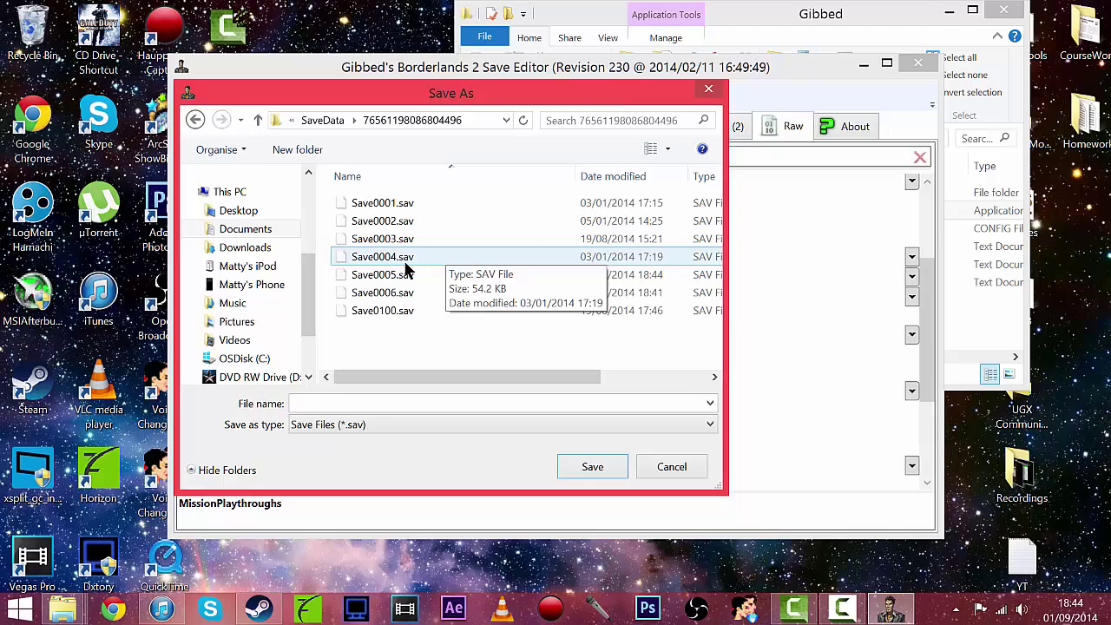
{"action": "double_click", "coordinate": [407, 274]}
{"action": "left_click", "coordinate": [619, 377]}
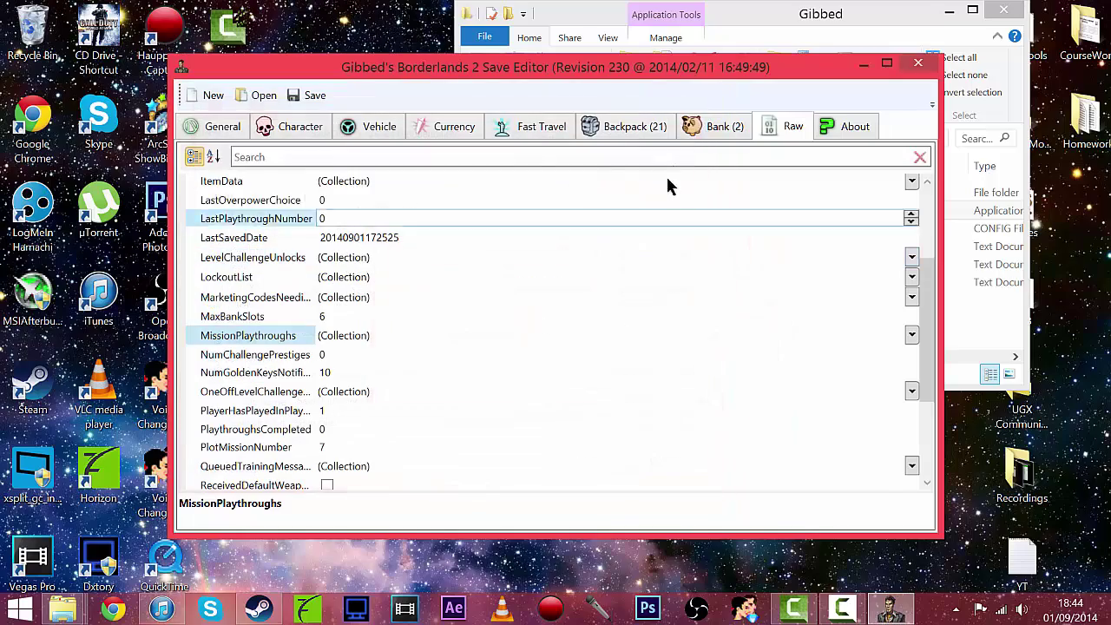
{"action": "left_click", "coordinate": [922, 66]}
{"action": "left_click", "coordinate": [1004, 12]}
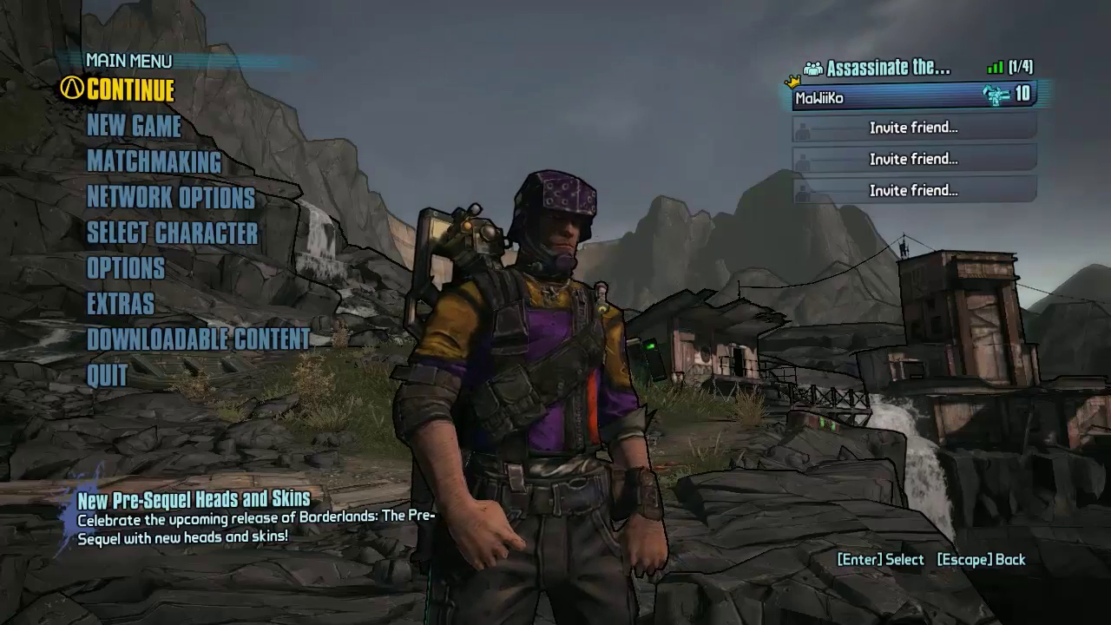
Switch to Borderlands 2, load the "Axton - Legit" character and continue its game
{"action": "left_click", "coordinate": [172, 232]}
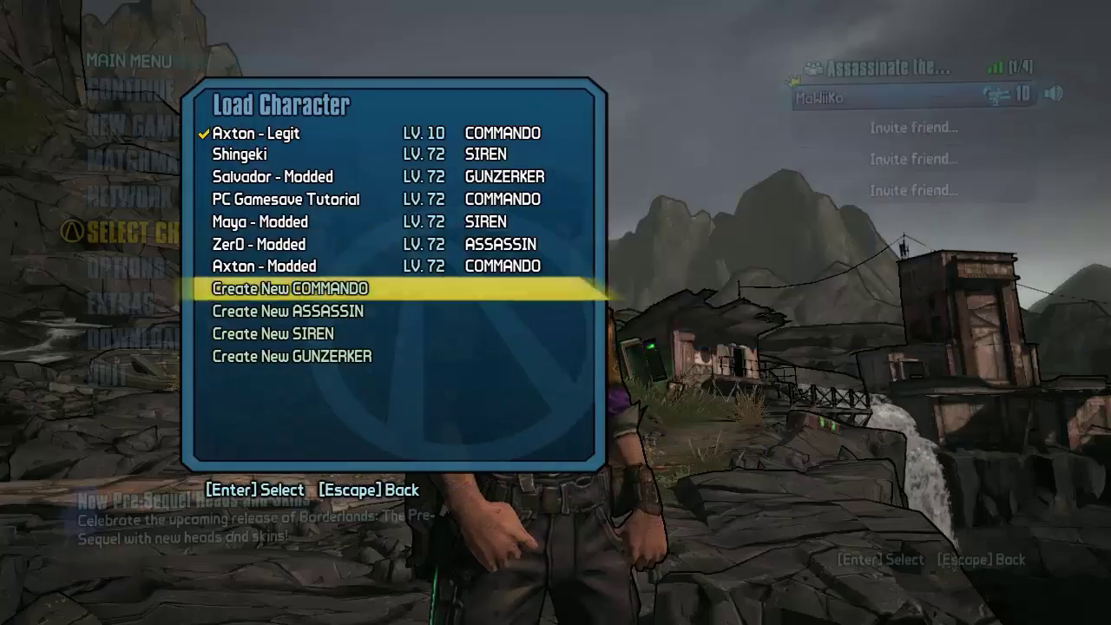
{"action": "key", "text": "Up"}
{"action": "key", "text": "Return"}
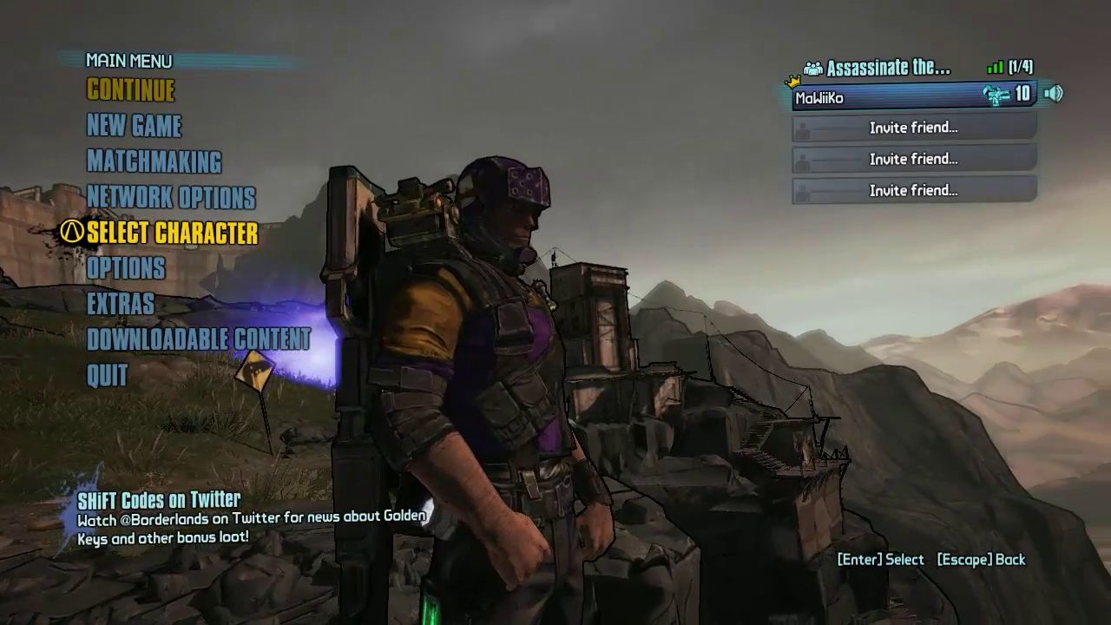
{"action": "key", "text": "Return"}
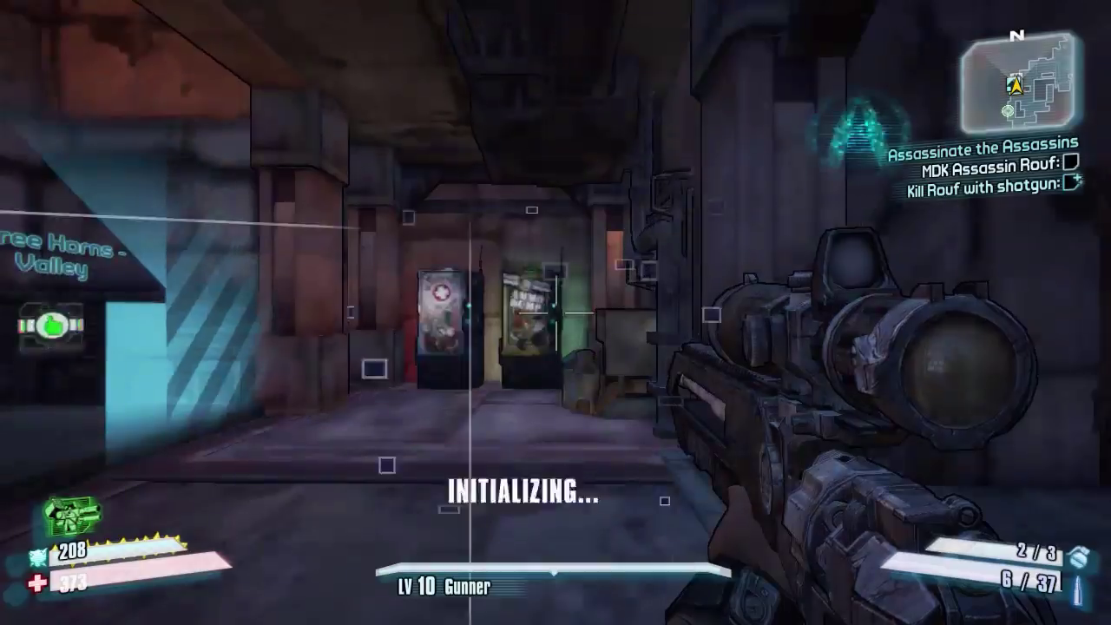
Open the mission log and track "Rock, Paper, Genocide: Fire Weapons!"
{"action": "key", "text": "m"}
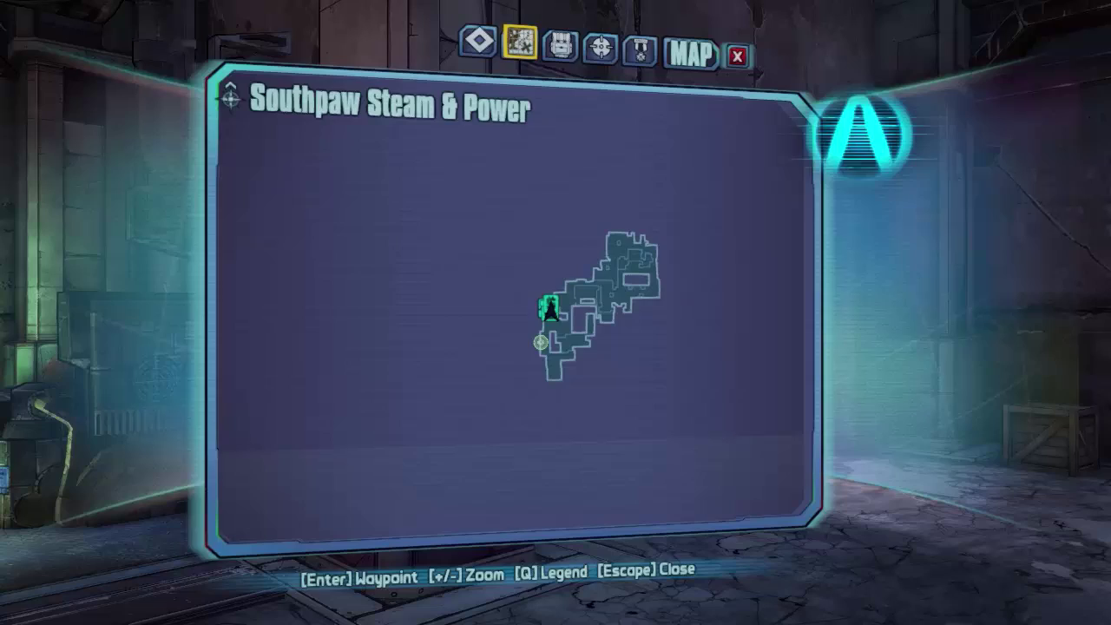
{"action": "left_click", "coordinate": [478, 40]}
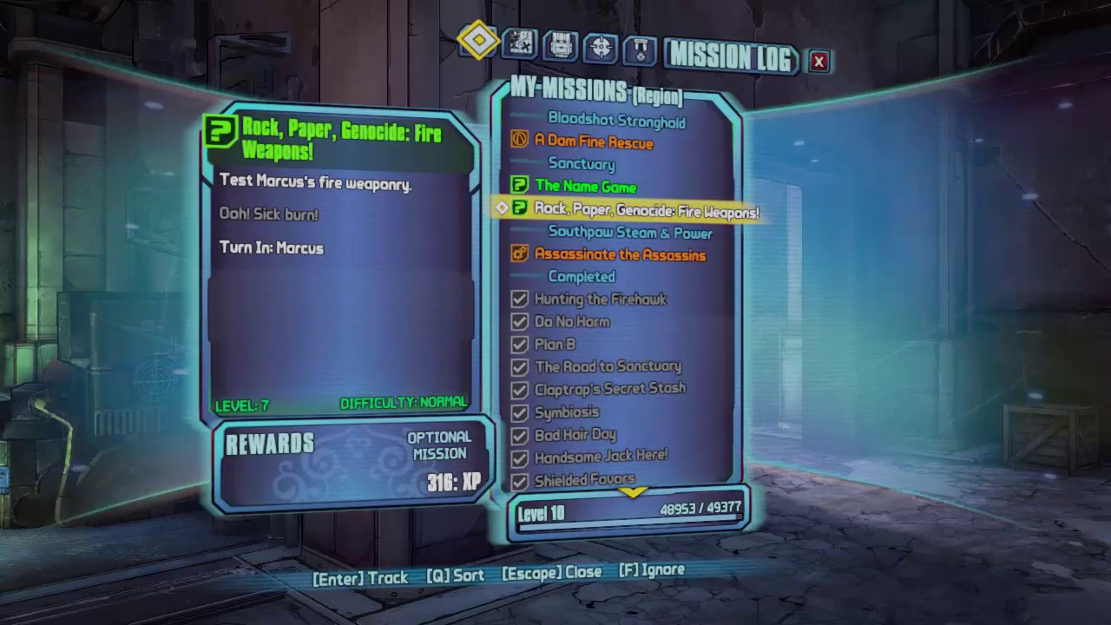
{"action": "key", "text": "Return"}
{"action": "left_click", "coordinate": [620, 254]}
{"action": "left_click", "coordinate": [619, 210]}
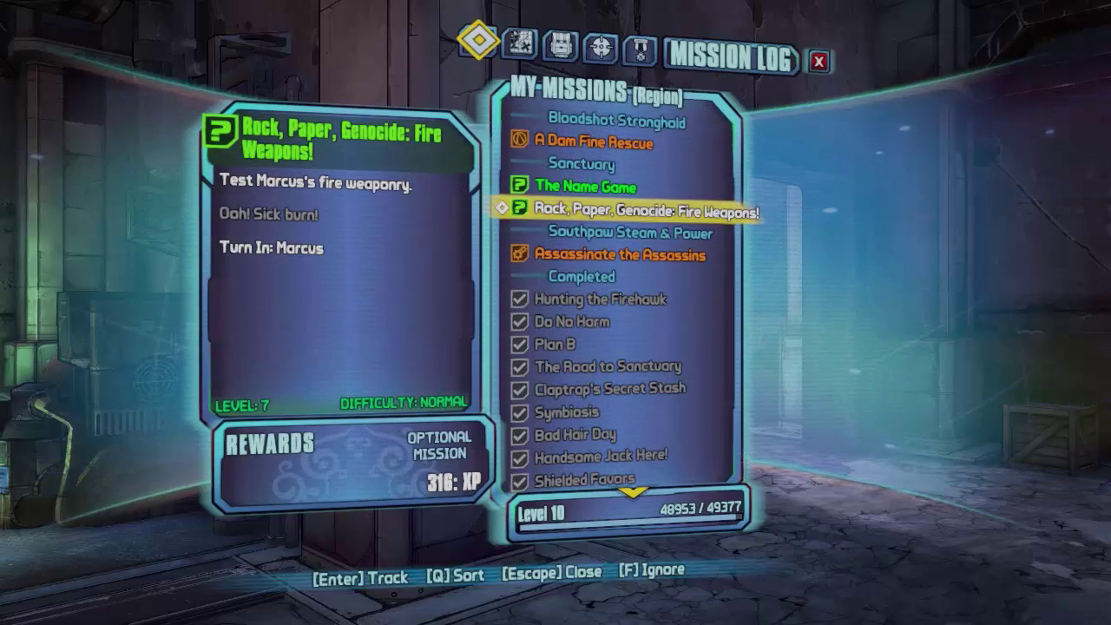
Look through the completed and active missions in the mission log, up to "A Dam Fine Rescue"
{"action": "key", "text": "Down"}
{"action": "key", "text": "Down"}
{"action": "key", "text": "Down"}
{"action": "key", "text": "Down"}
{"action": "key", "text": "Down"}
{"action": "key", "text": "Down"}
{"action": "key", "text": "Down"}
{"action": "key", "text": "Down"}
{"action": "key", "text": "Up"}
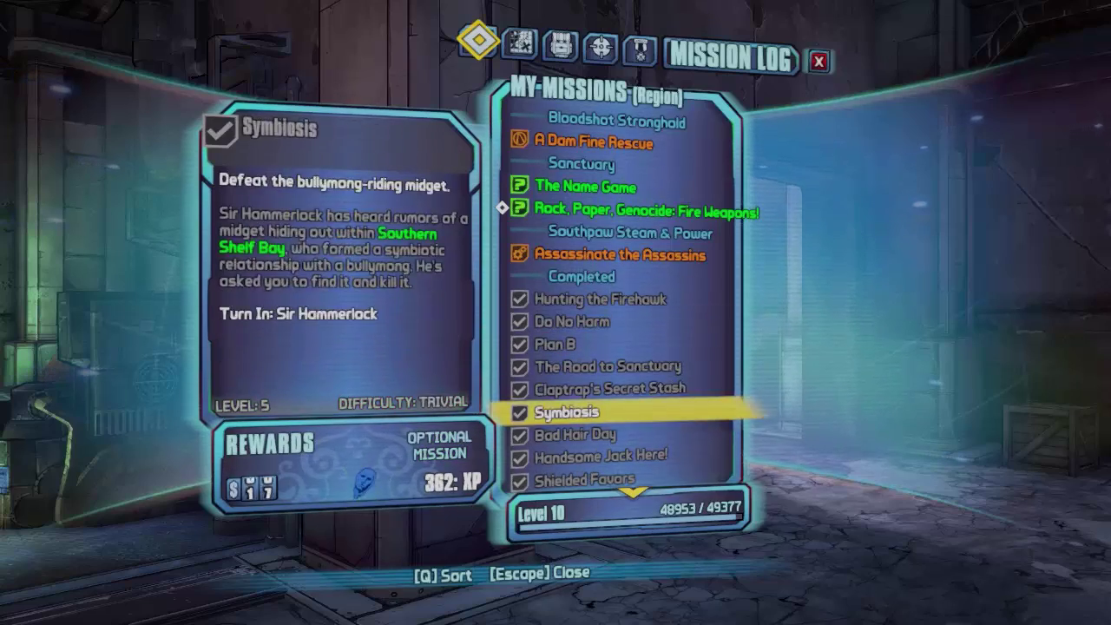
{"action": "key", "text": "Up"}
{"action": "key", "text": "Up"}
{"action": "key", "text": "Up"}
{"action": "key", "text": "Up"}
{"action": "key", "text": "Up"}
{"action": "key", "text": "Up"}
{"action": "key", "text": "Up"}
{"action": "key", "text": "Down"}
{"action": "key", "text": "Down"}
{"action": "key", "text": "Down"}
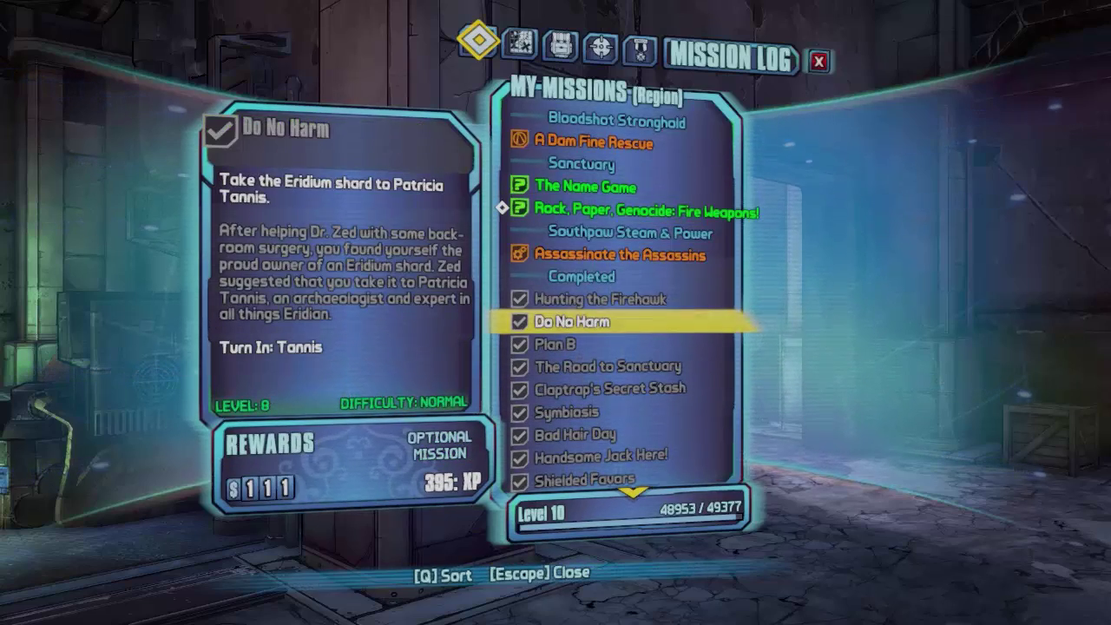
{"action": "key", "text": "Up"}
{"action": "key", "text": "Up"}
{"action": "key", "text": "Up"}
{"action": "key", "text": "Up"}
{"action": "key", "text": "Up"}
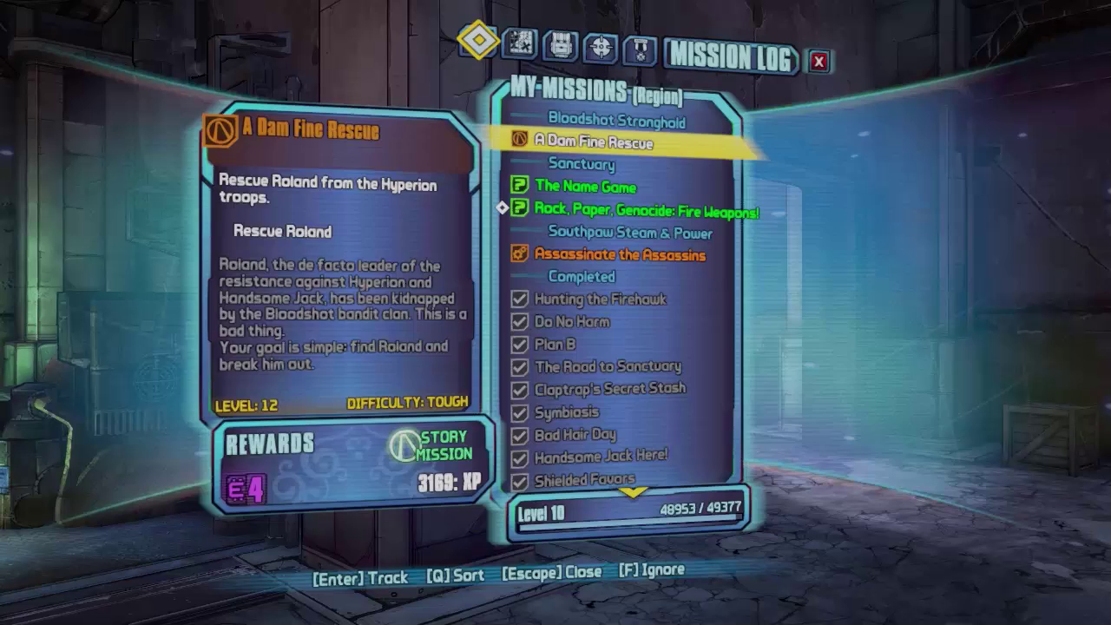
Compare the details of "The Name Game" and "Rock, Paper, Genocide: Fire Weapons!", and close the mission log
{"action": "key", "text": "Down"}
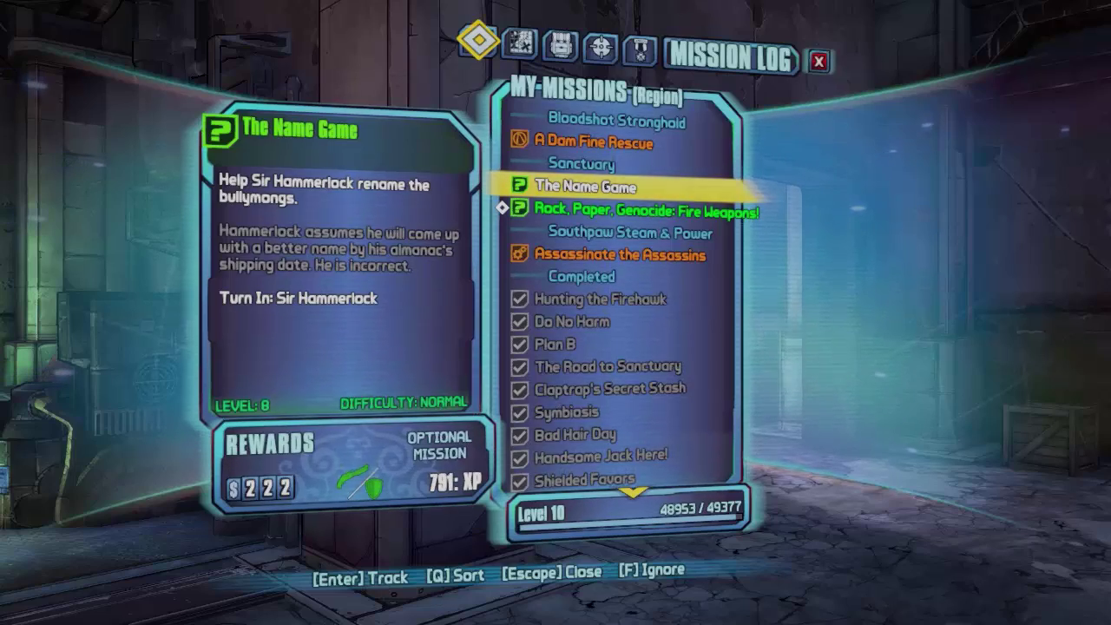
{"action": "key", "text": "Down"}
{"action": "key", "text": "Up"}
{"action": "key", "text": "Down"}
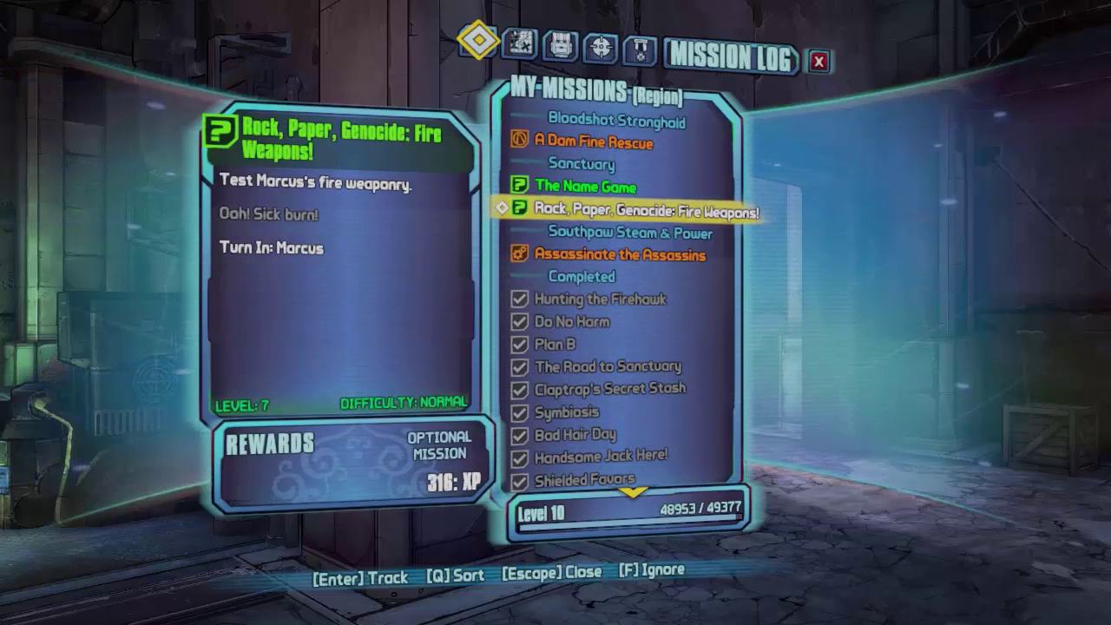
{"action": "key", "text": "Up"}
{"action": "key", "text": "Escape"}
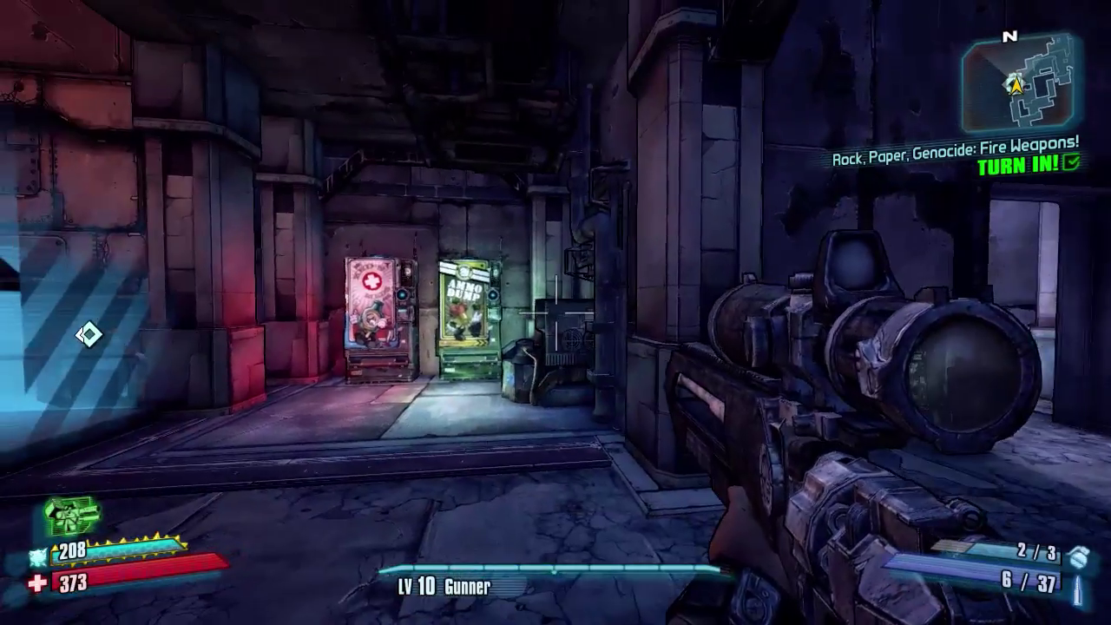
Turn around, run to the Southpaw Steam & Power fast travel station and open it
{"action": "key", "text": "s"}
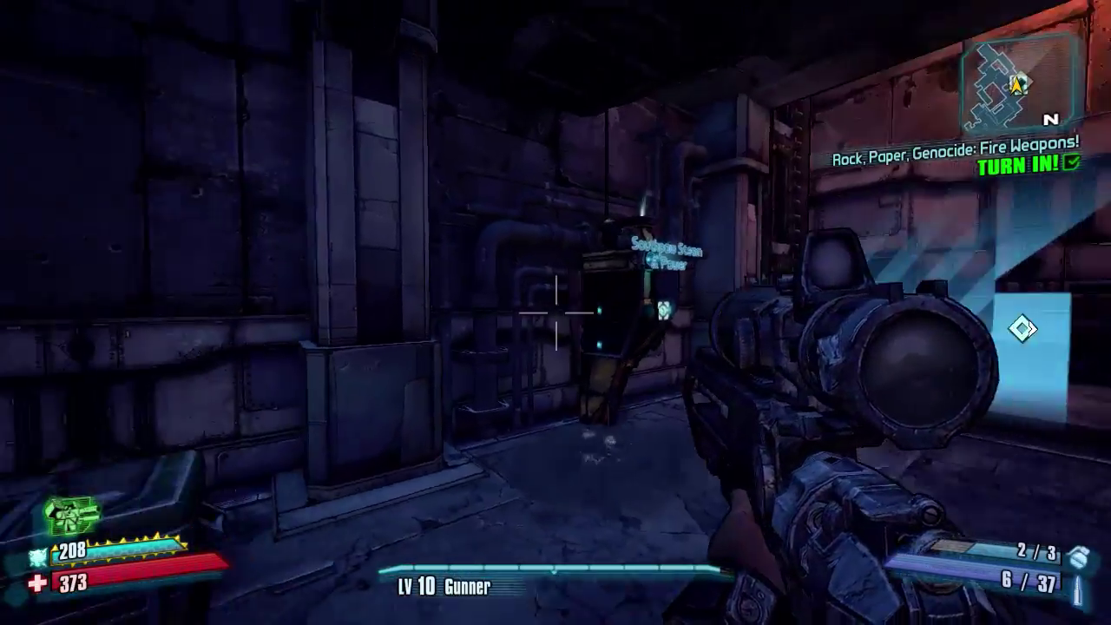
{"action": "key", "text": "w"}
{"action": "key", "text": "shift"}
{"action": "key", "text": "e"}
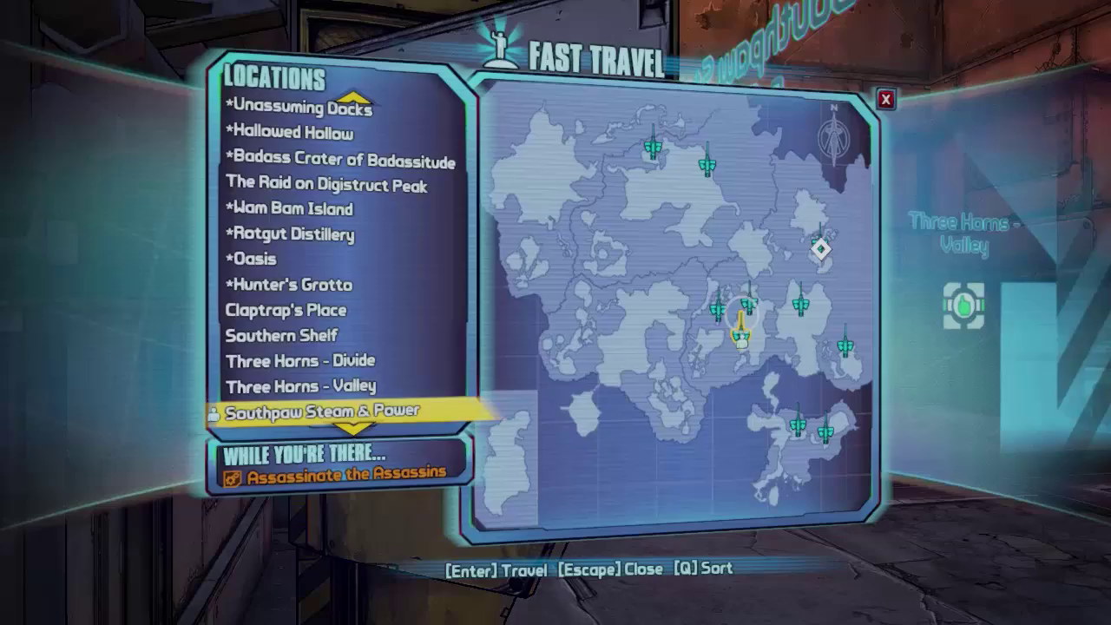
Look through the fast travel locations and travel to Sanctuary
{"action": "key", "text": "Down"}
{"action": "key", "text": "Down"}
{"action": "key", "text": "Down"}
{"action": "key", "text": "Down"}
{"action": "key", "text": "Down"}
{"action": "key", "text": "Down"}
{"action": "key", "text": "Down"}
{"action": "key", "text": "Up"}
{"action": "key", "text": "Up"}
{"action": "key", "text": "Up"}
{"action": "key", "text": "Up"}
{"action": "key", "text": "Up"}
{"action": "key", "text": "Up"}
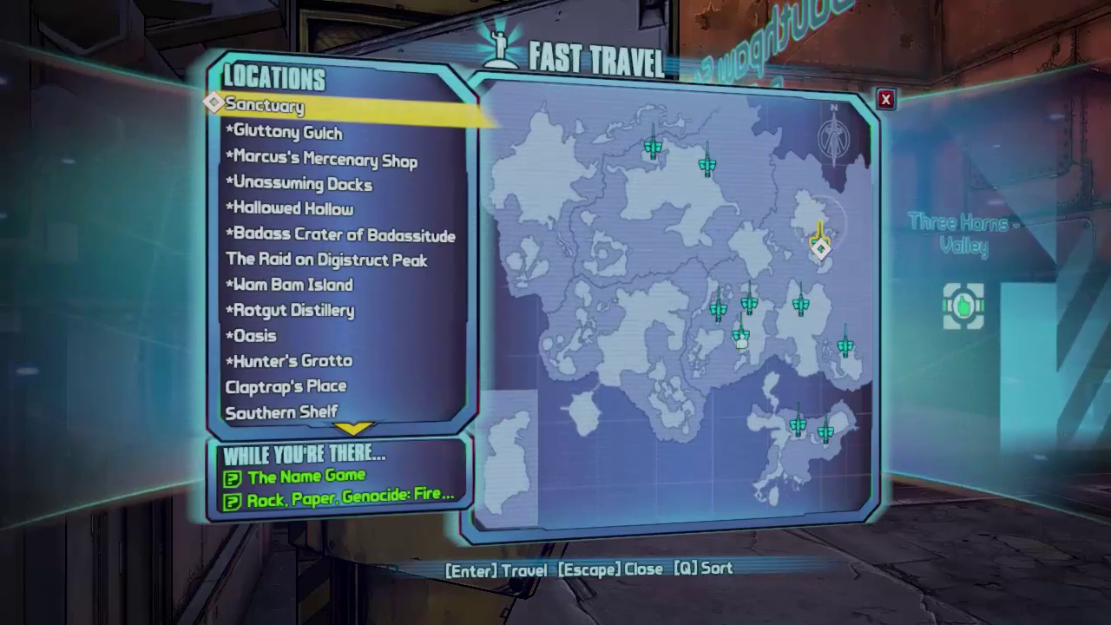
{"action": "key", "text": "Return"}
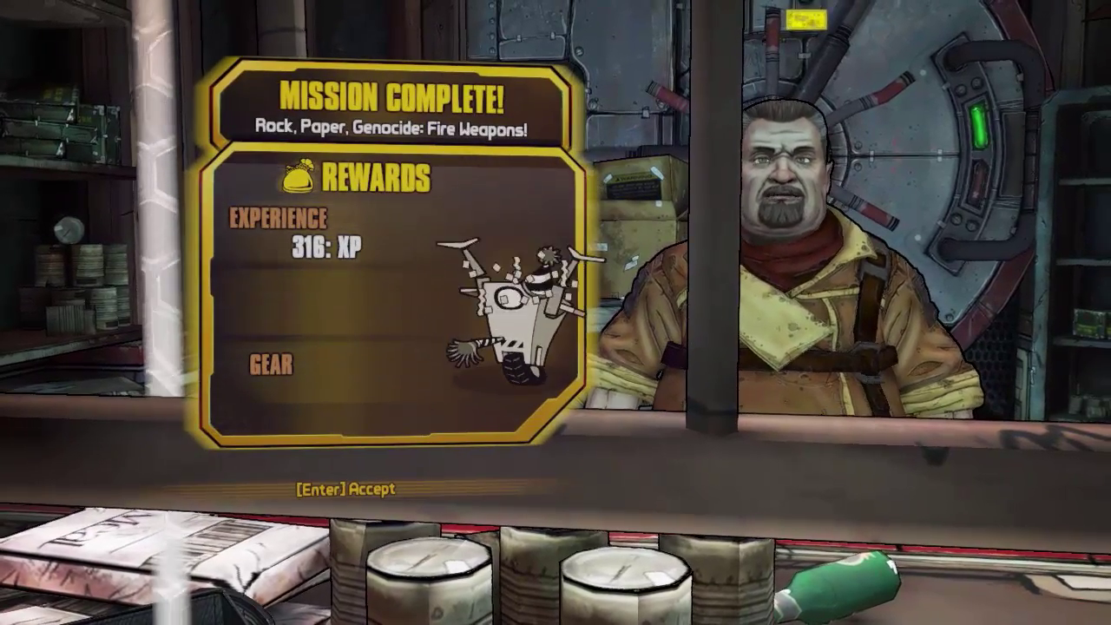
Accept the mission rewards for "Rock, Paper, Genocide: Fire Weapons!" and decline to fast forward past previously completed missions
{"action": "key", "text": "Return"}
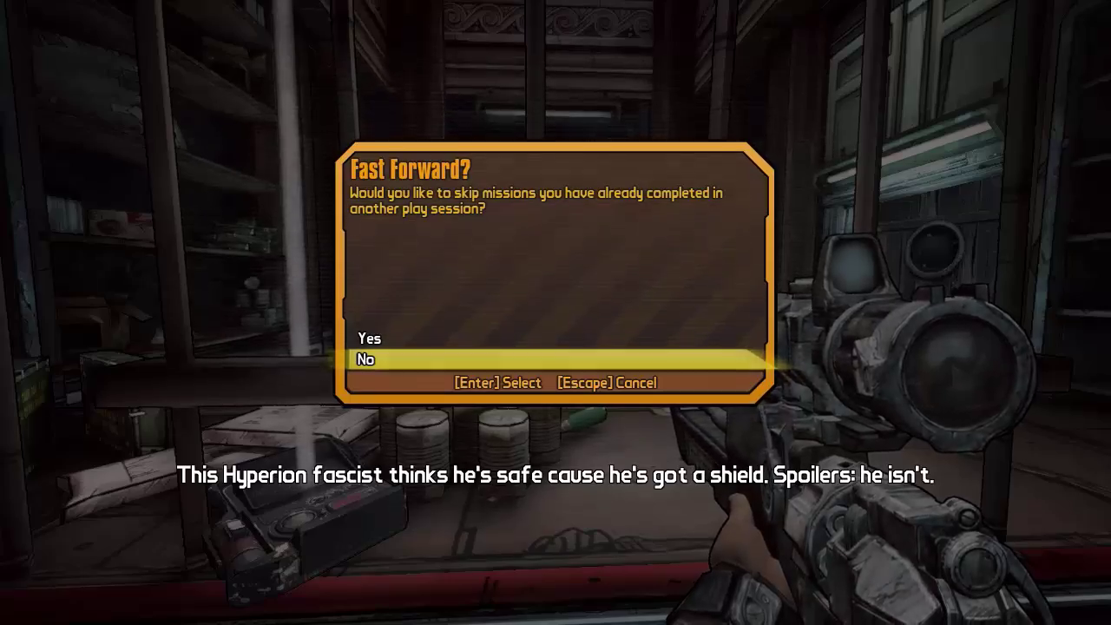
{"action": "key", "text": "Return"}
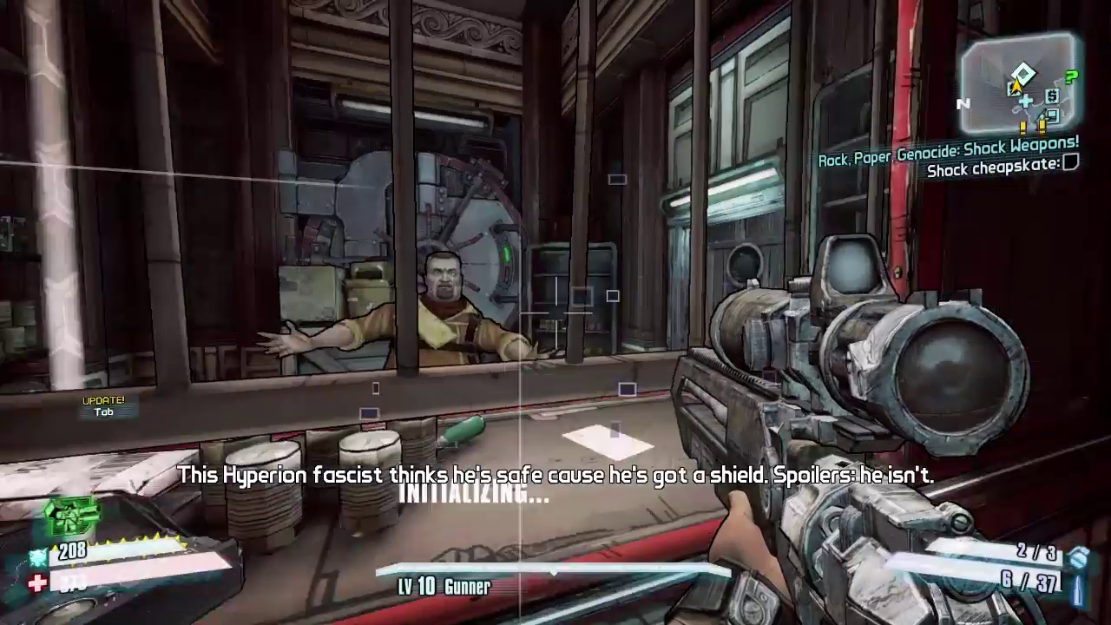
Walk away from the shop counter, then save and quit the current game to the main menu
{"action": "key", "text": "w"}
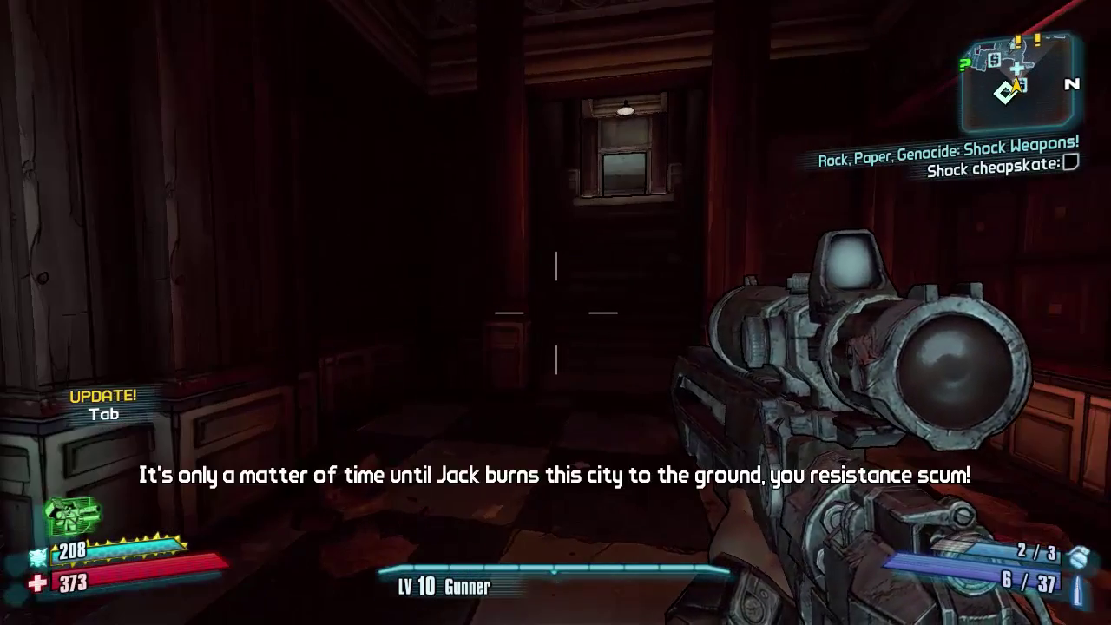
{"action": "key", "text": "Escape"}
{"action": "key", "text": "Up"}
{"action": "key", "text": "Return"}
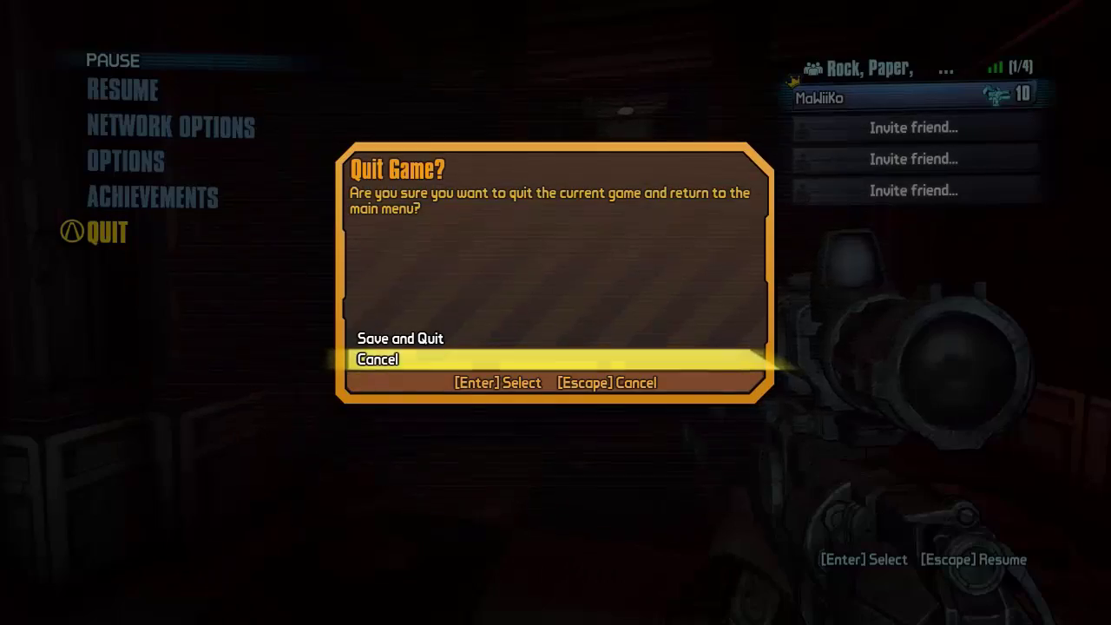
{"action": "key", "text": "Up"}
{"action": "key", "text": "Return"}
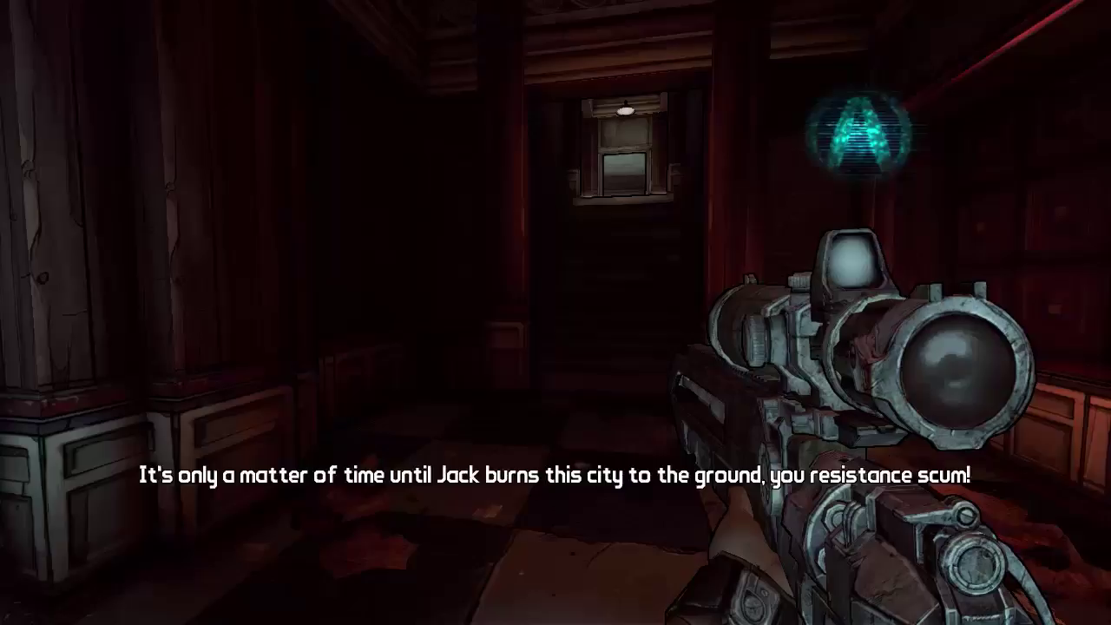